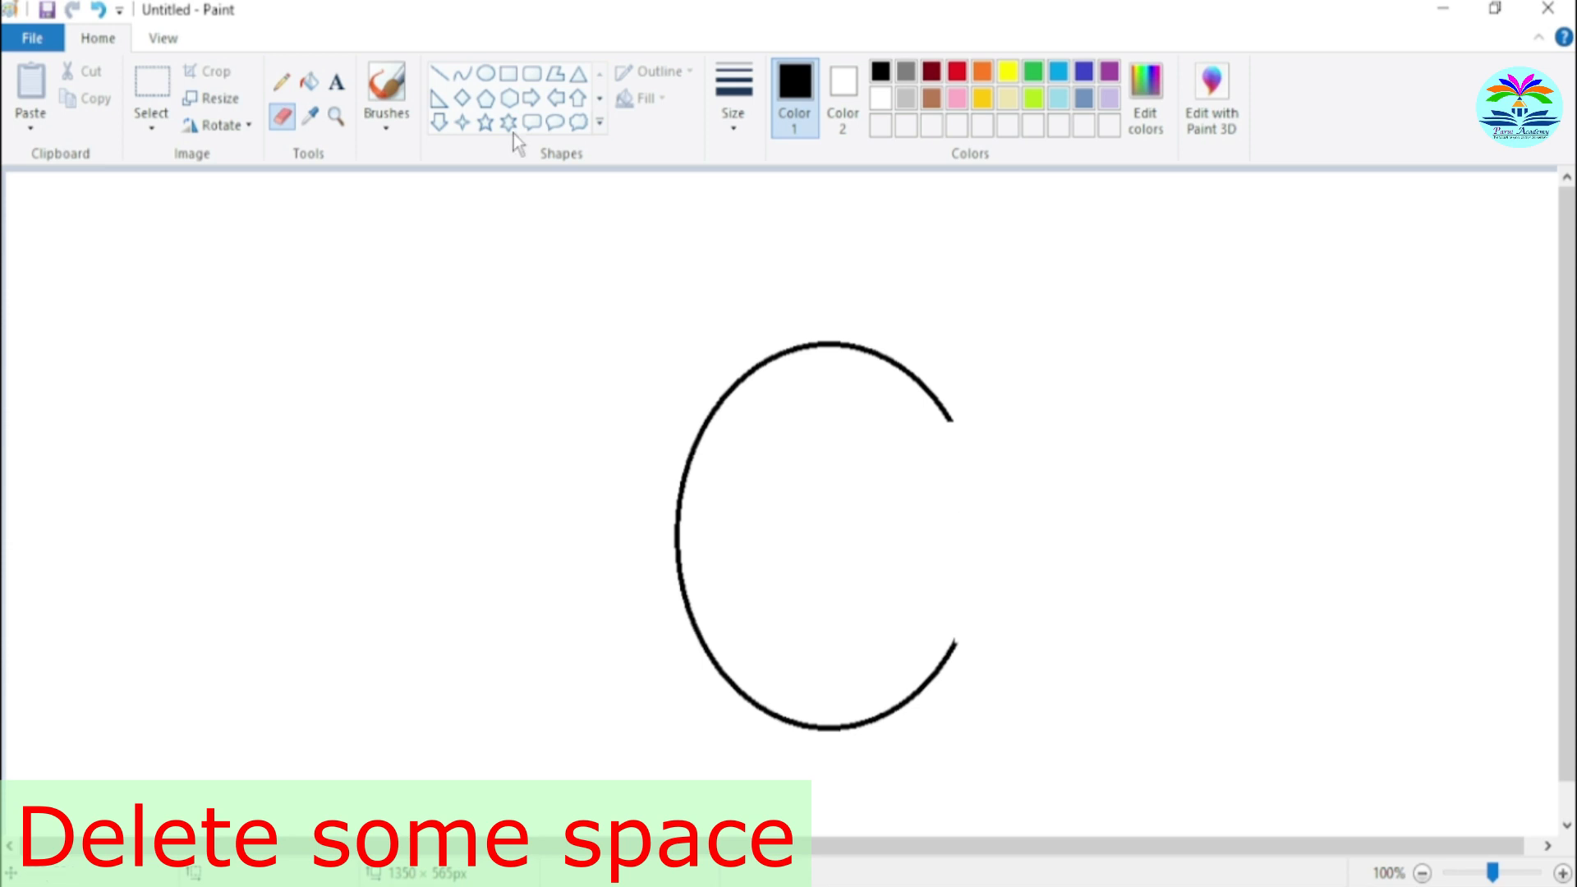
- Close the gap in the oval with a black curve that bows outward and hooks into a small beak near the bottom
click(462, 77)
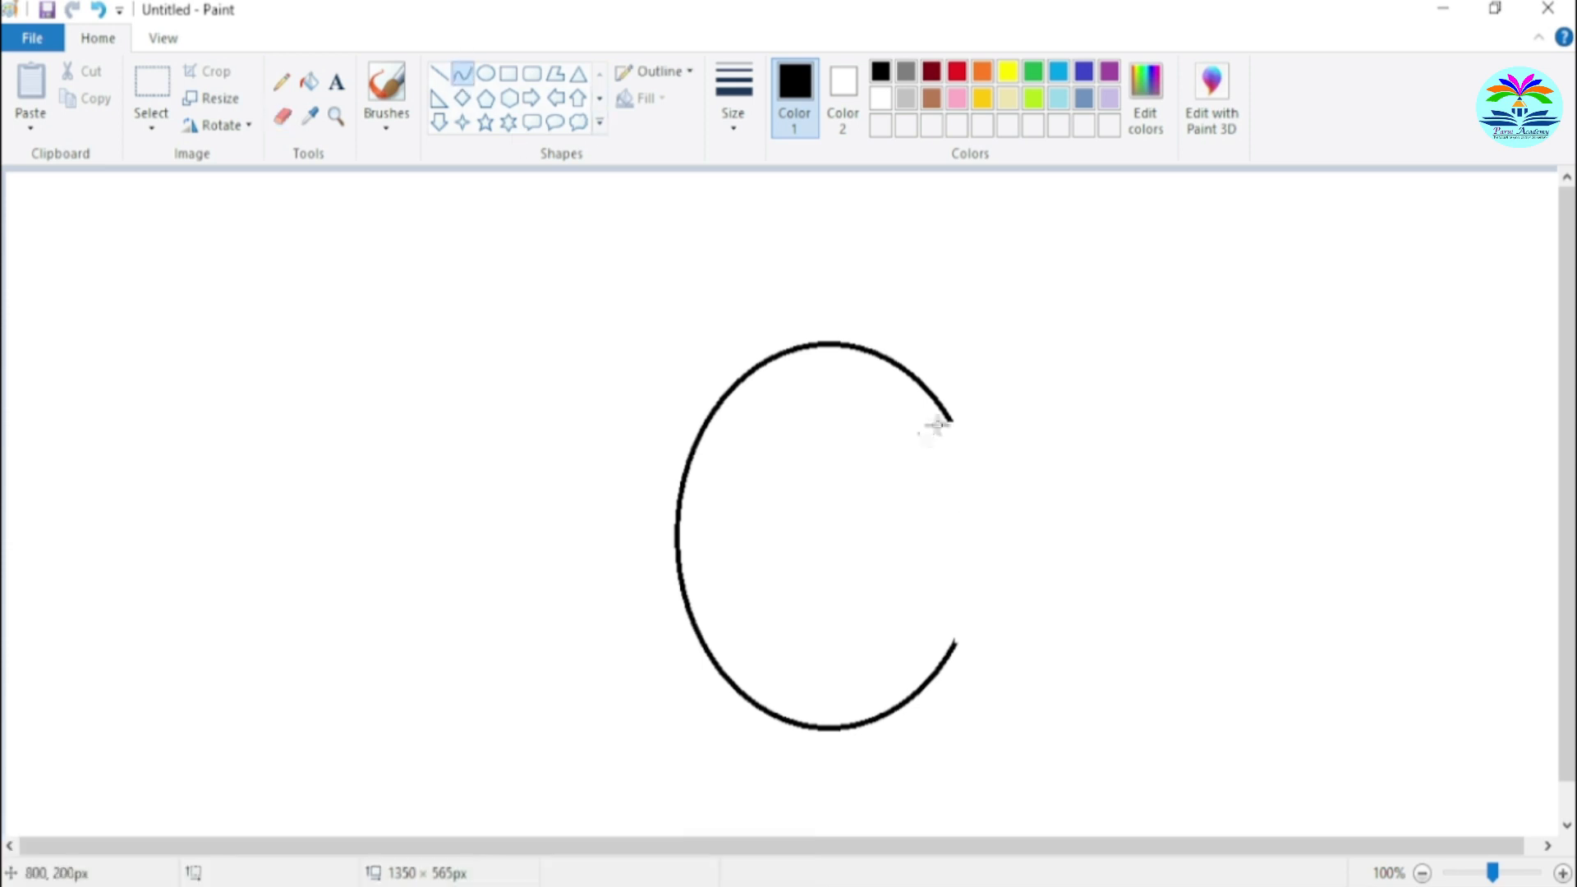
drag(953, 638, 948, 419)
drag(950, 619, 883, 679)
drag(961, 443, 991, 559)
click(1150, 386)
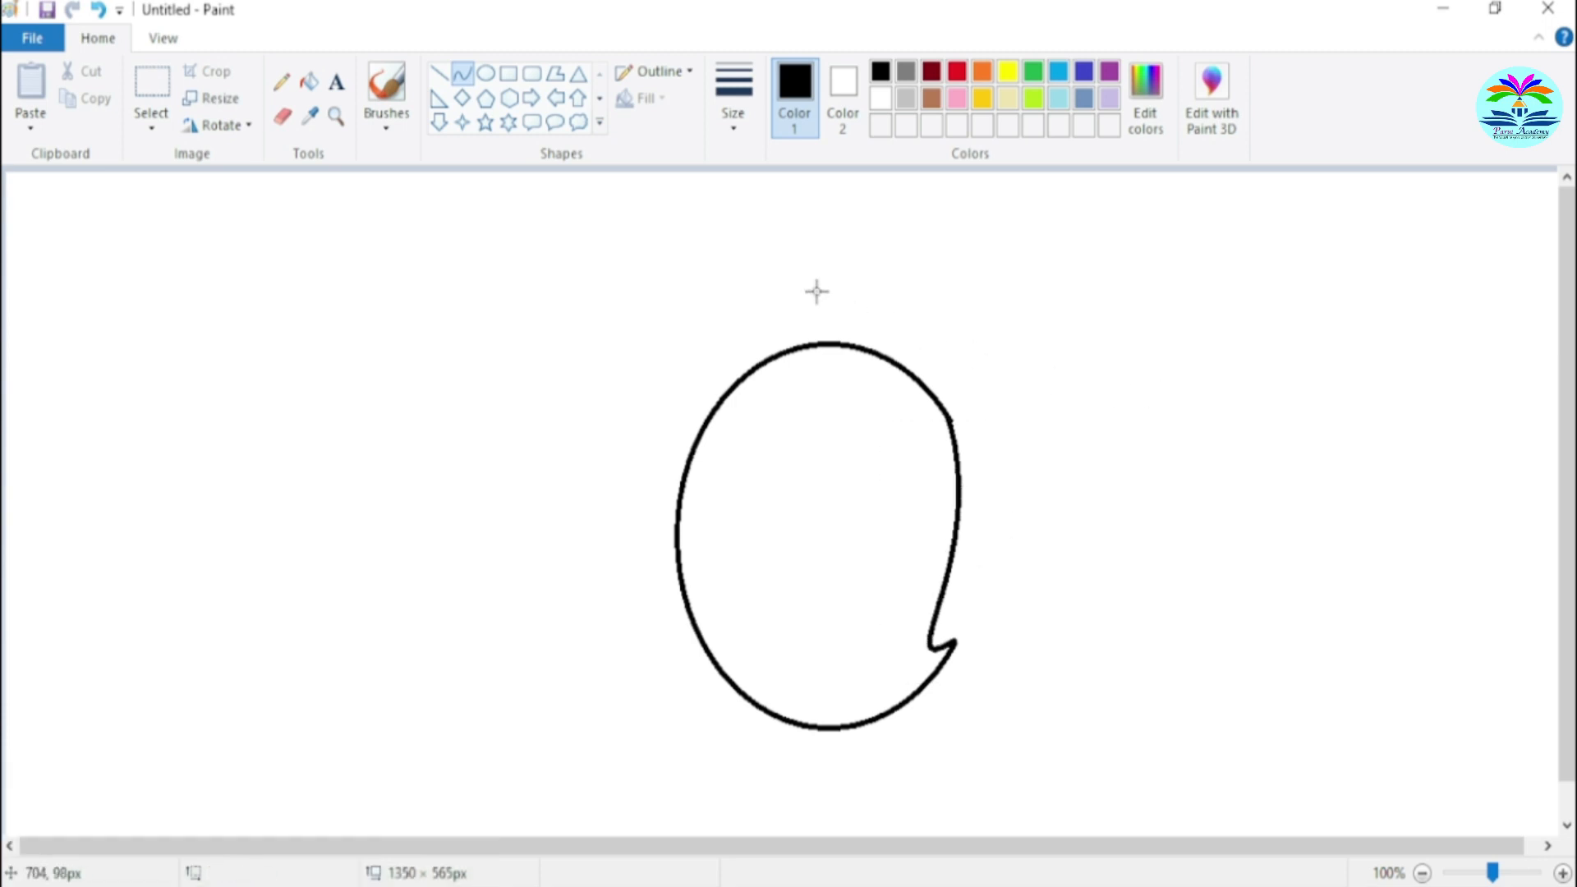
- Draw the mango's stem as two parallel curved lines rising from inside the top of the fruit and leaning right
drag(828, 264, 803, 402)
drag(820, 260, 791, 367)
click(901, 320)
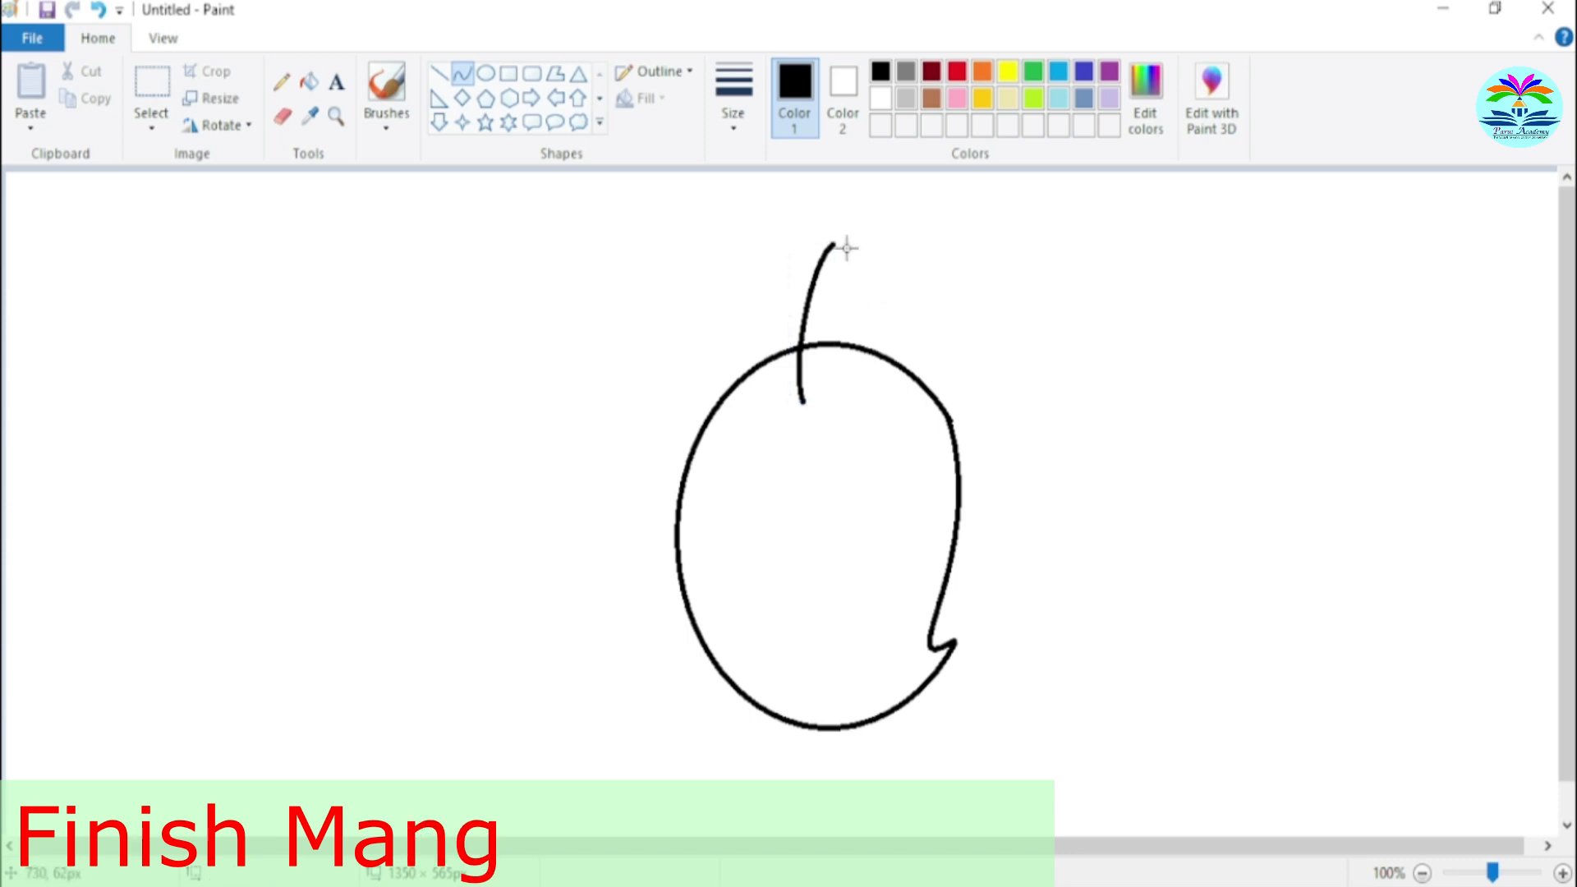
drag(845, 246, 815, 400)
mouse_move(825, 305)
mouse_down()
mouse_move(831, 275)
mouse_move(813, 351)
mouse_move(806, 327)
mouse_up()
click(909, 293)
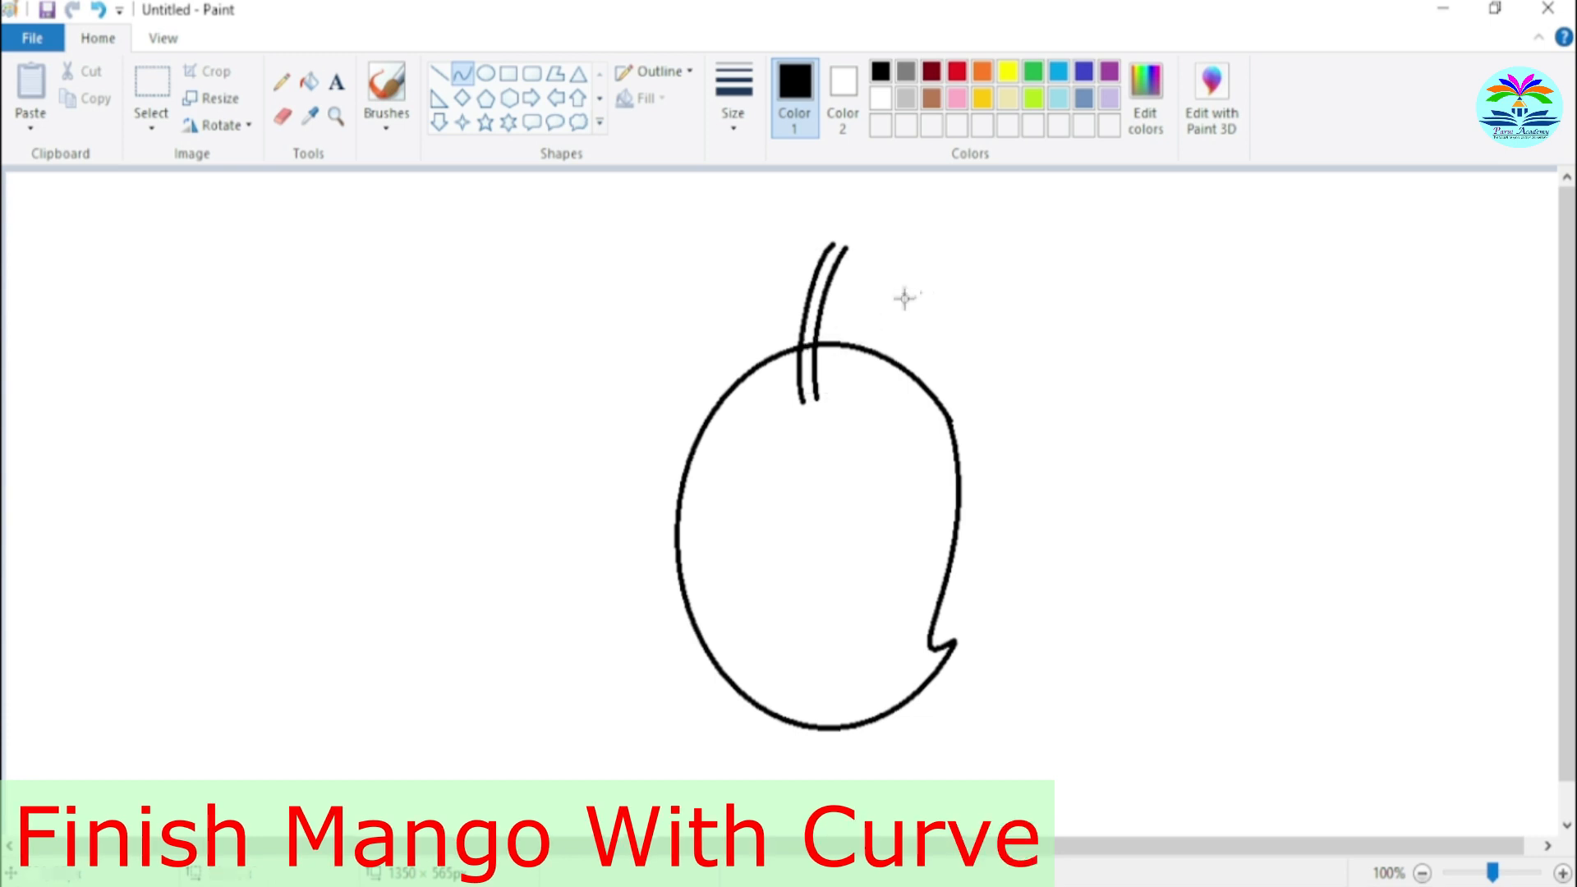
- Draw a short downward-bowed curve under the stem's base and close the stem's open top with a small curve
drag(771, 393, 816, 401)
click(993, 285)
drag(834, 239, 845, 249)
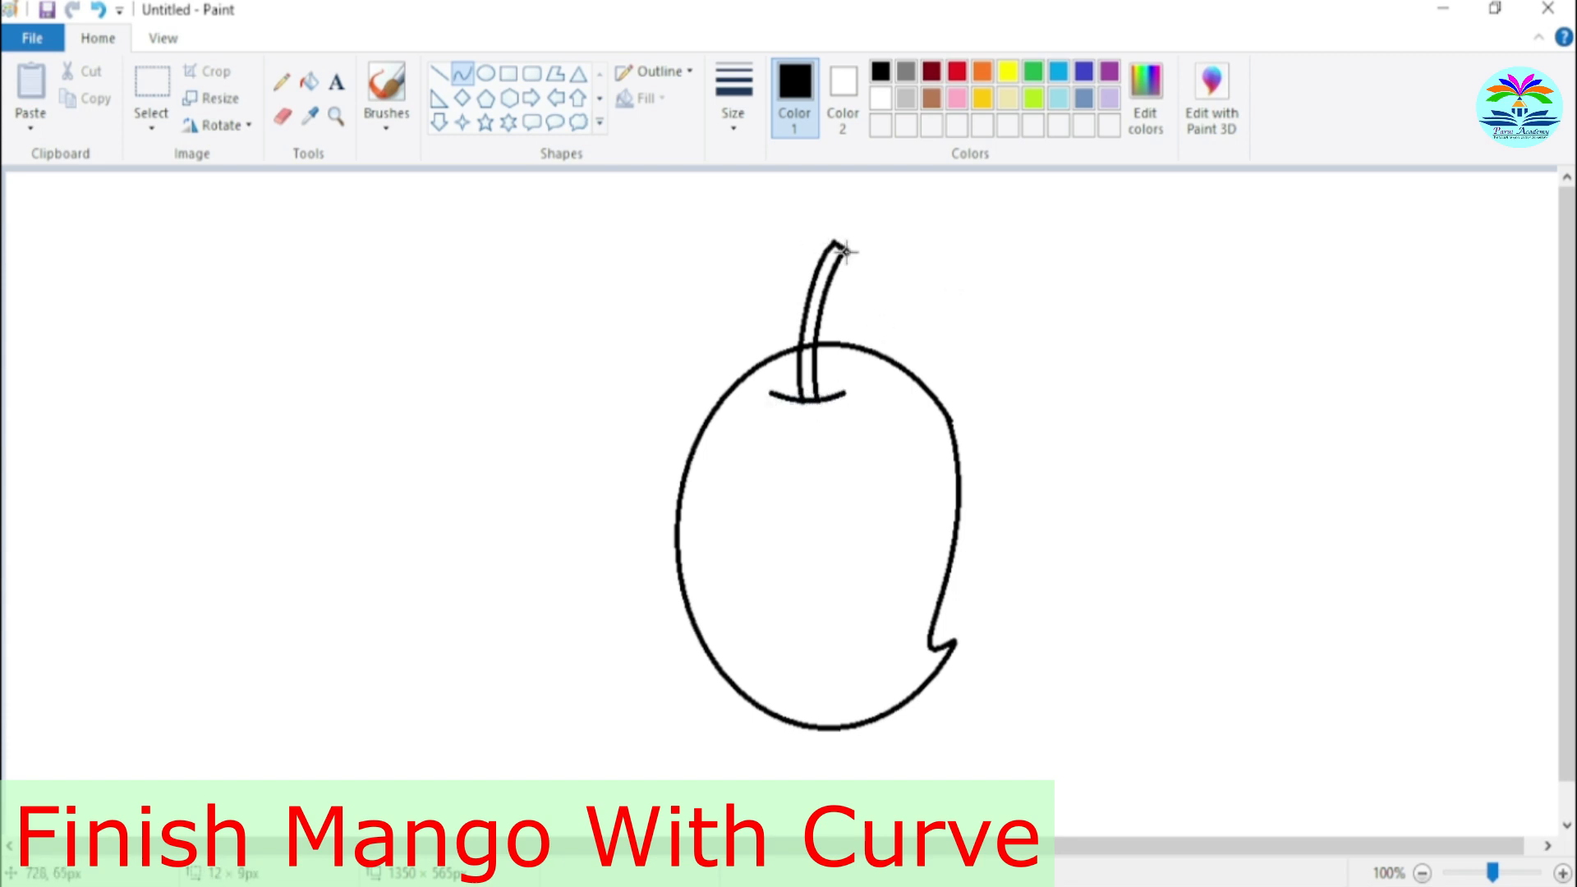
click(837, 251)
click(930, 284)
- Draw a short curved stalk branching off the stem's left side and a long pointed leaf outline hanging from it over the fruit
mouse_move(763, 303)
mouse_down()
mouse_move(800, 268)
mouse_move(770, 276)
mouse_move(768, 302)
mouse_move(788, 292)
mouse_up()
click(886, 296)
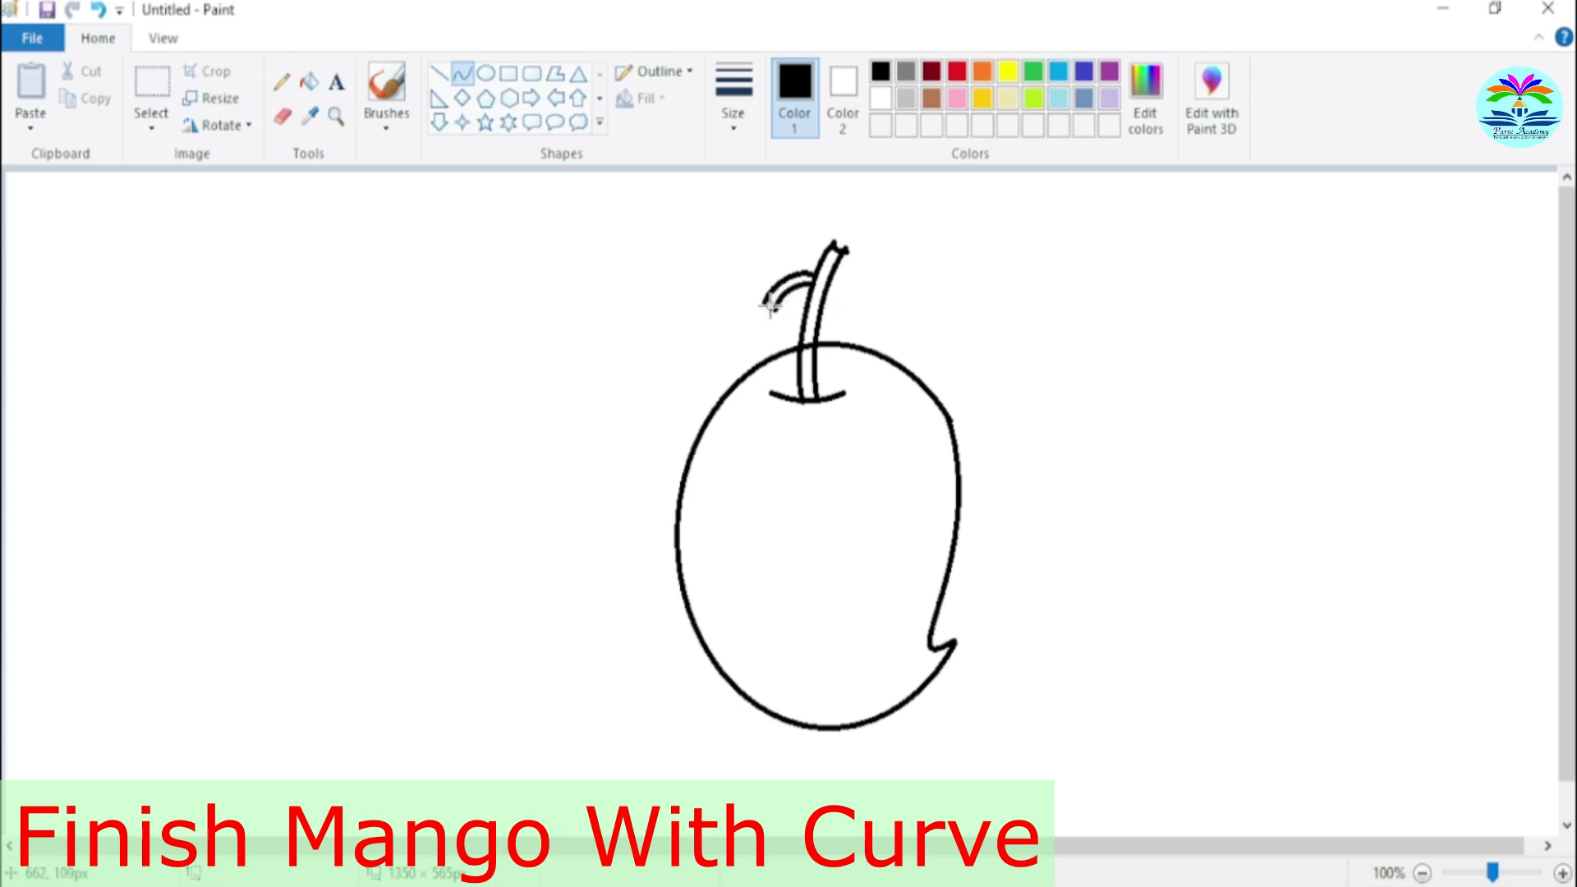
drag(774, 307, 662, 574)
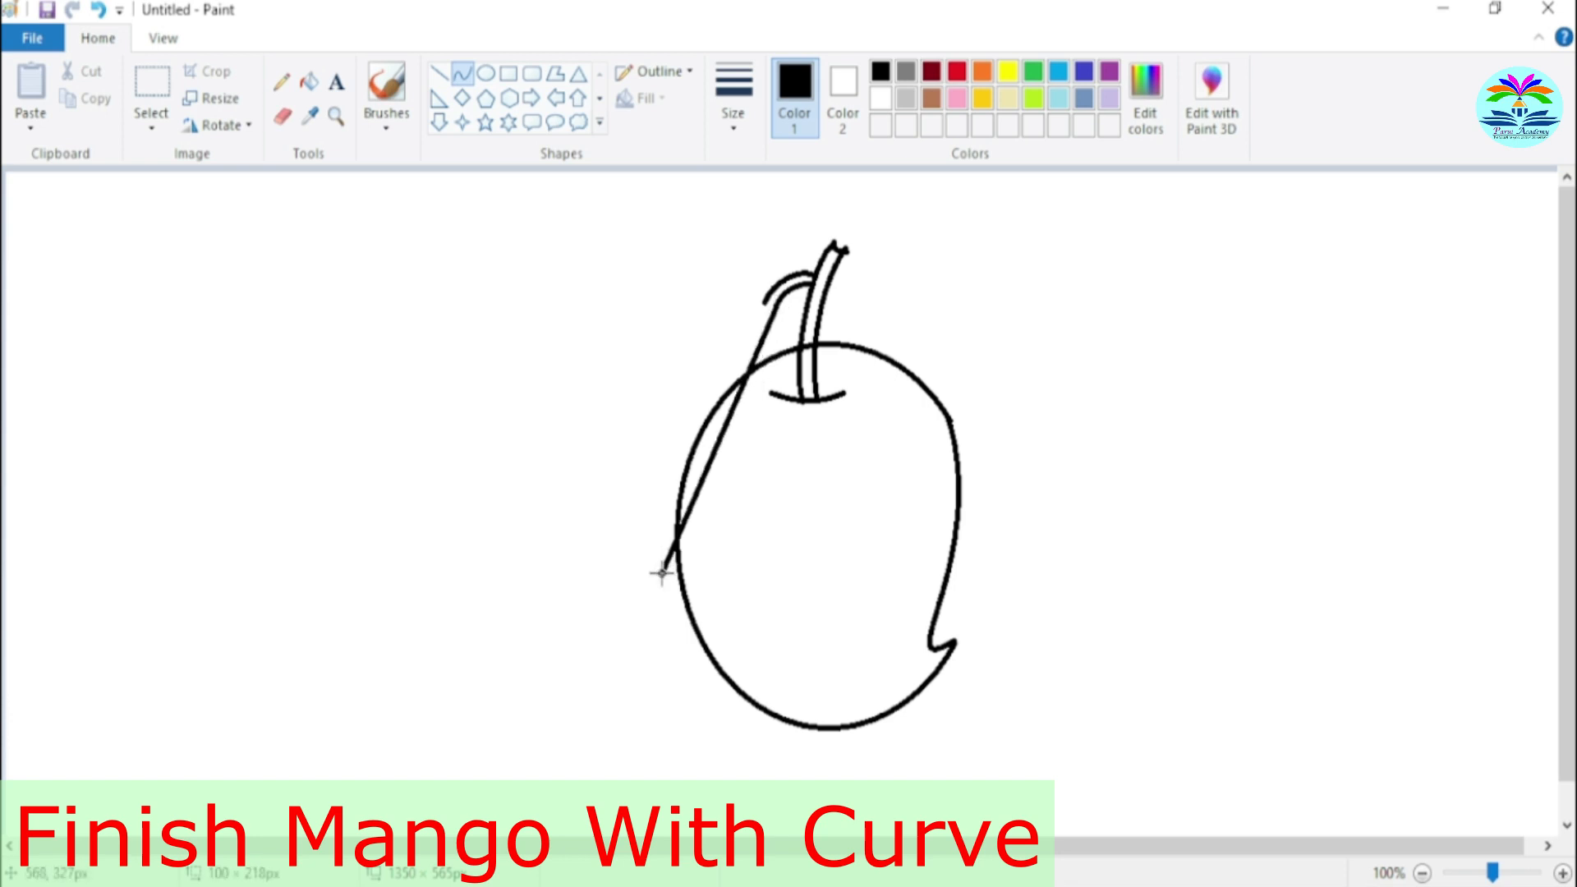
drag(757, 366, 802, 386)
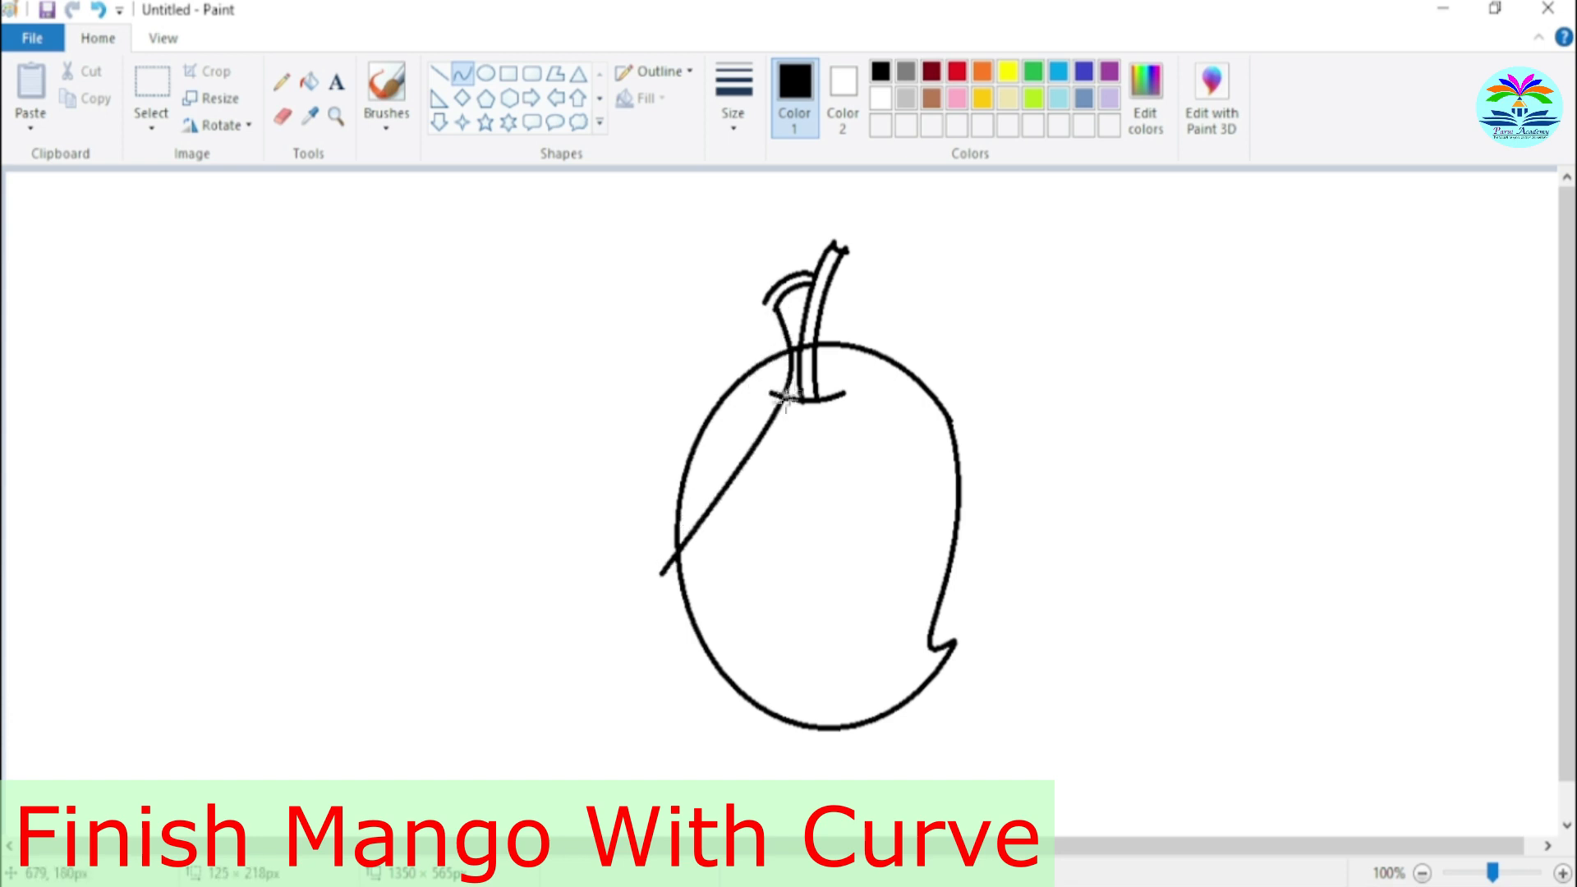
drag(689, 506, 662, 487)
click(694, 285)
mouse_move(762, 300)
mouse_down()
mouse_move(723, 353)
mouse_move(657, 565)
mouse_move(678, 516)
mouse_up()
drag(717, 324, 609, 470)
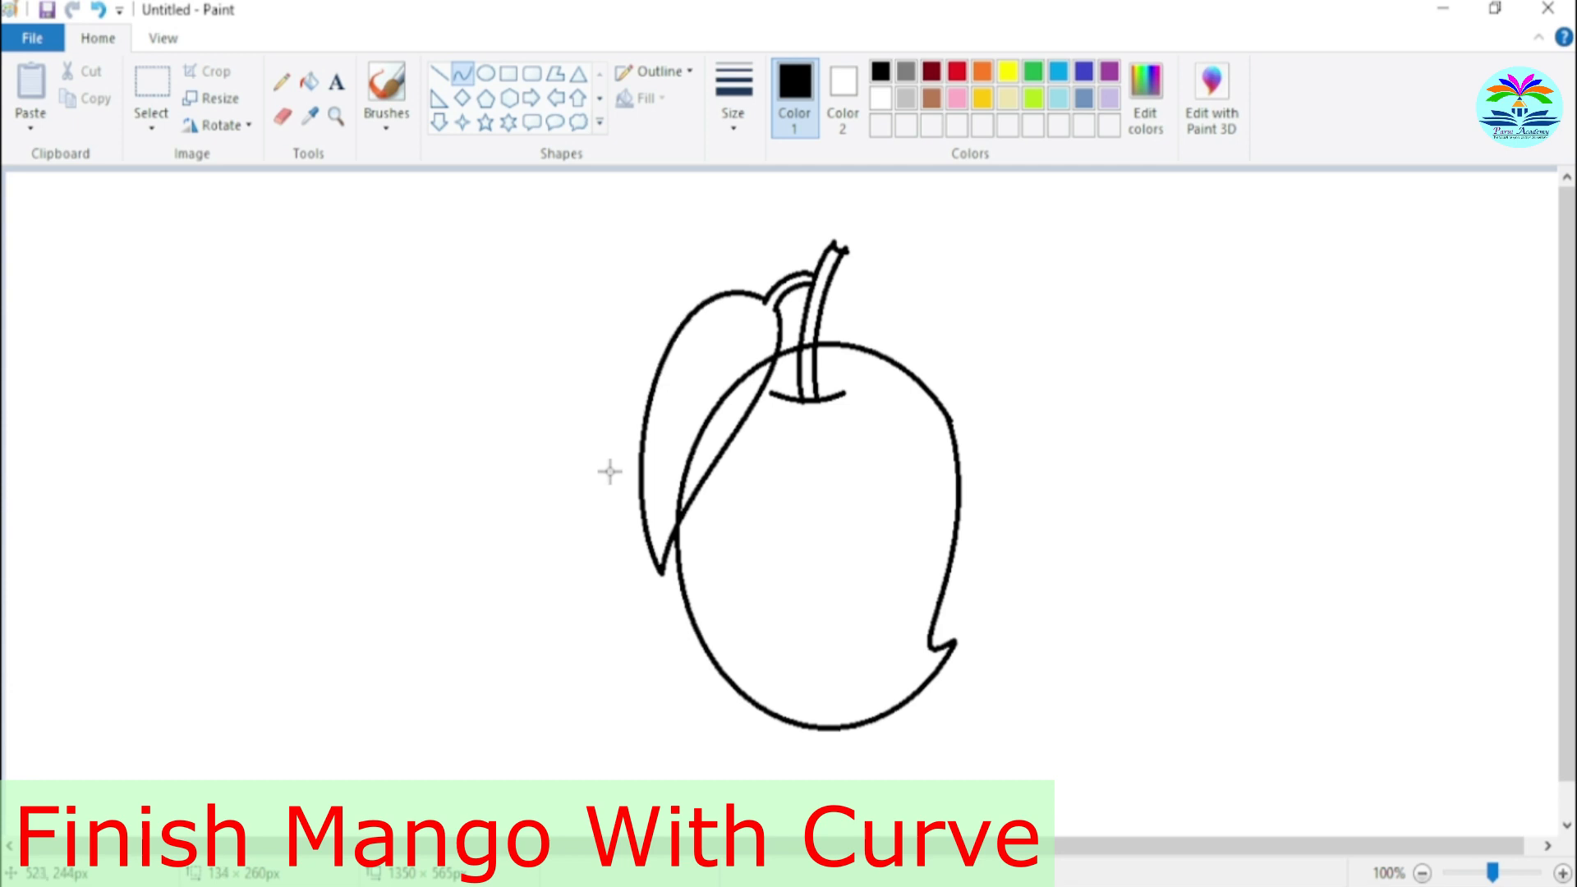
click(1056, 313)
- Erase the part of the mango's outline that runs through the inside of the leaf
click(335, 117)
click(827, 446)
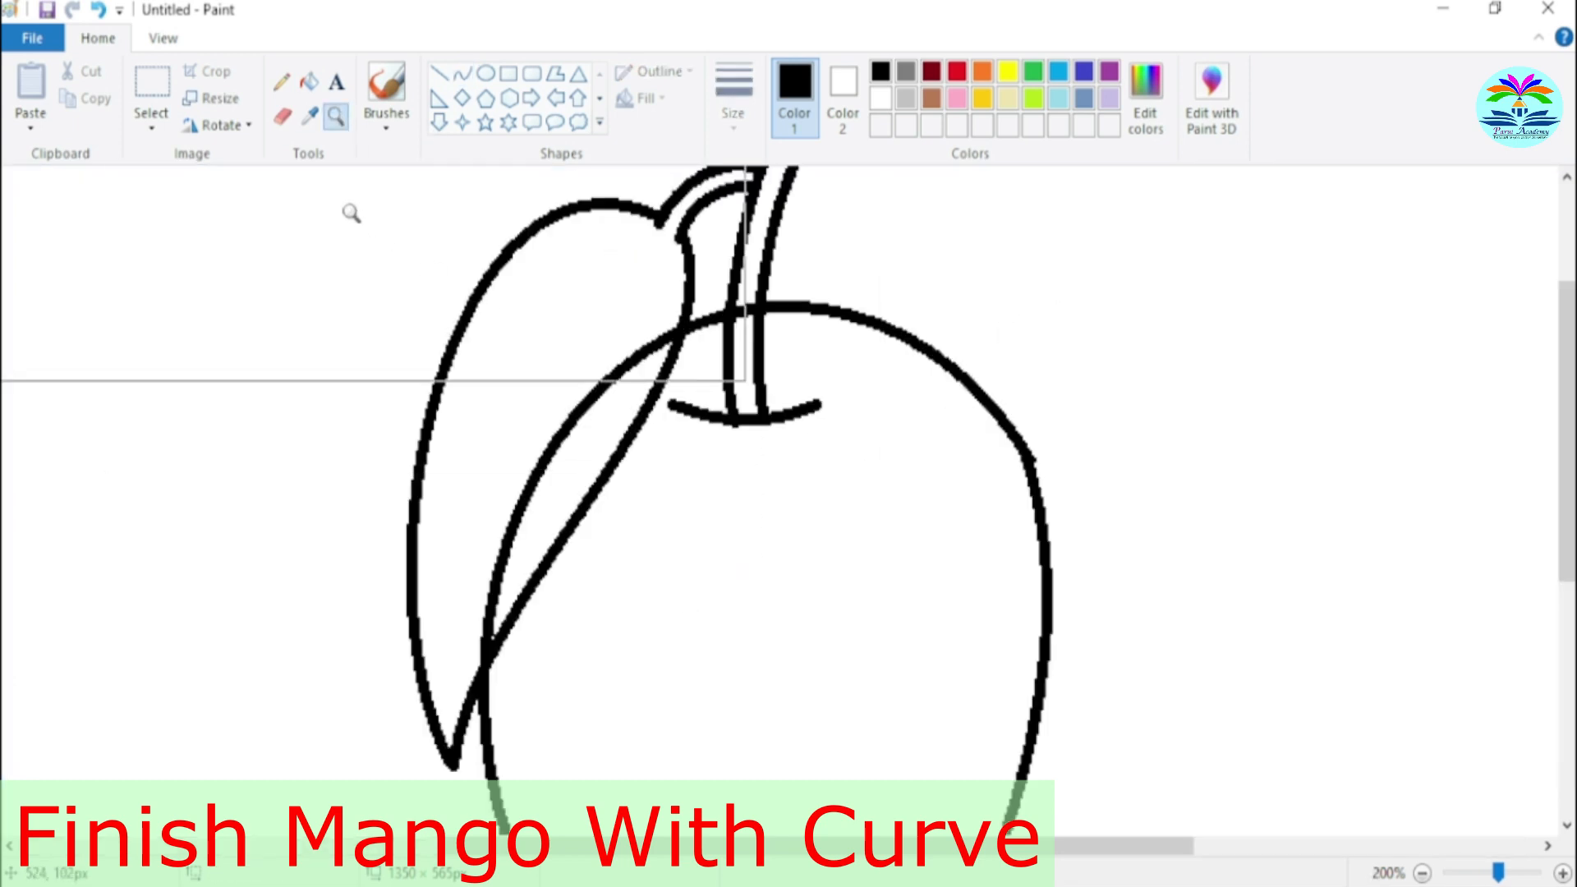
click(283, 118)
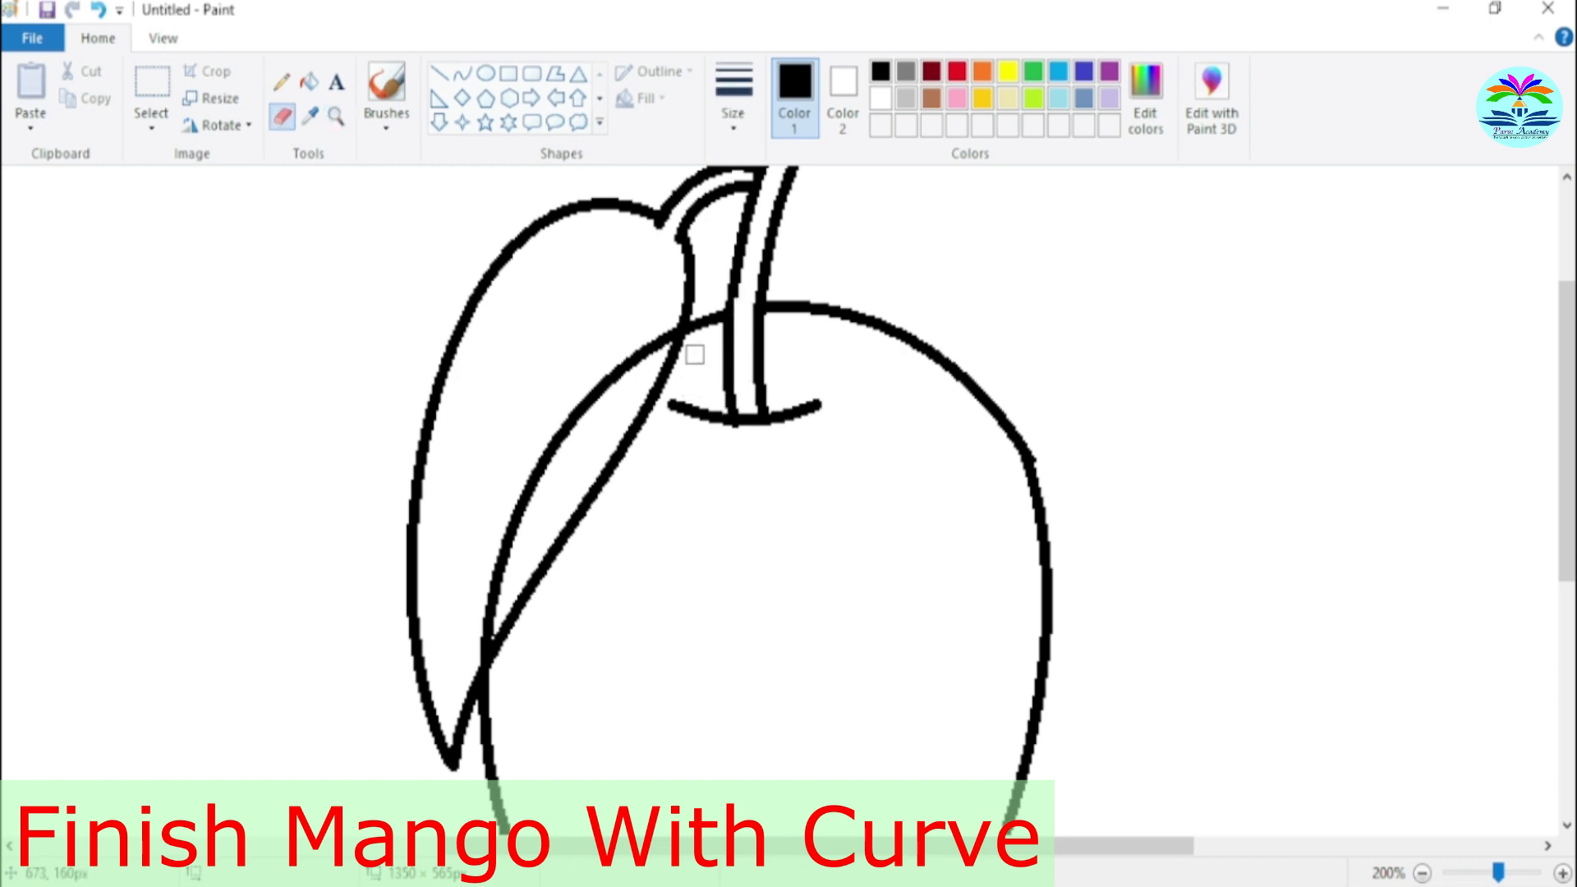
mouse_move(662, 334)
mouse_down()
mouse_move(545, 453)
mouse_move(473, 624)
mouse_up()
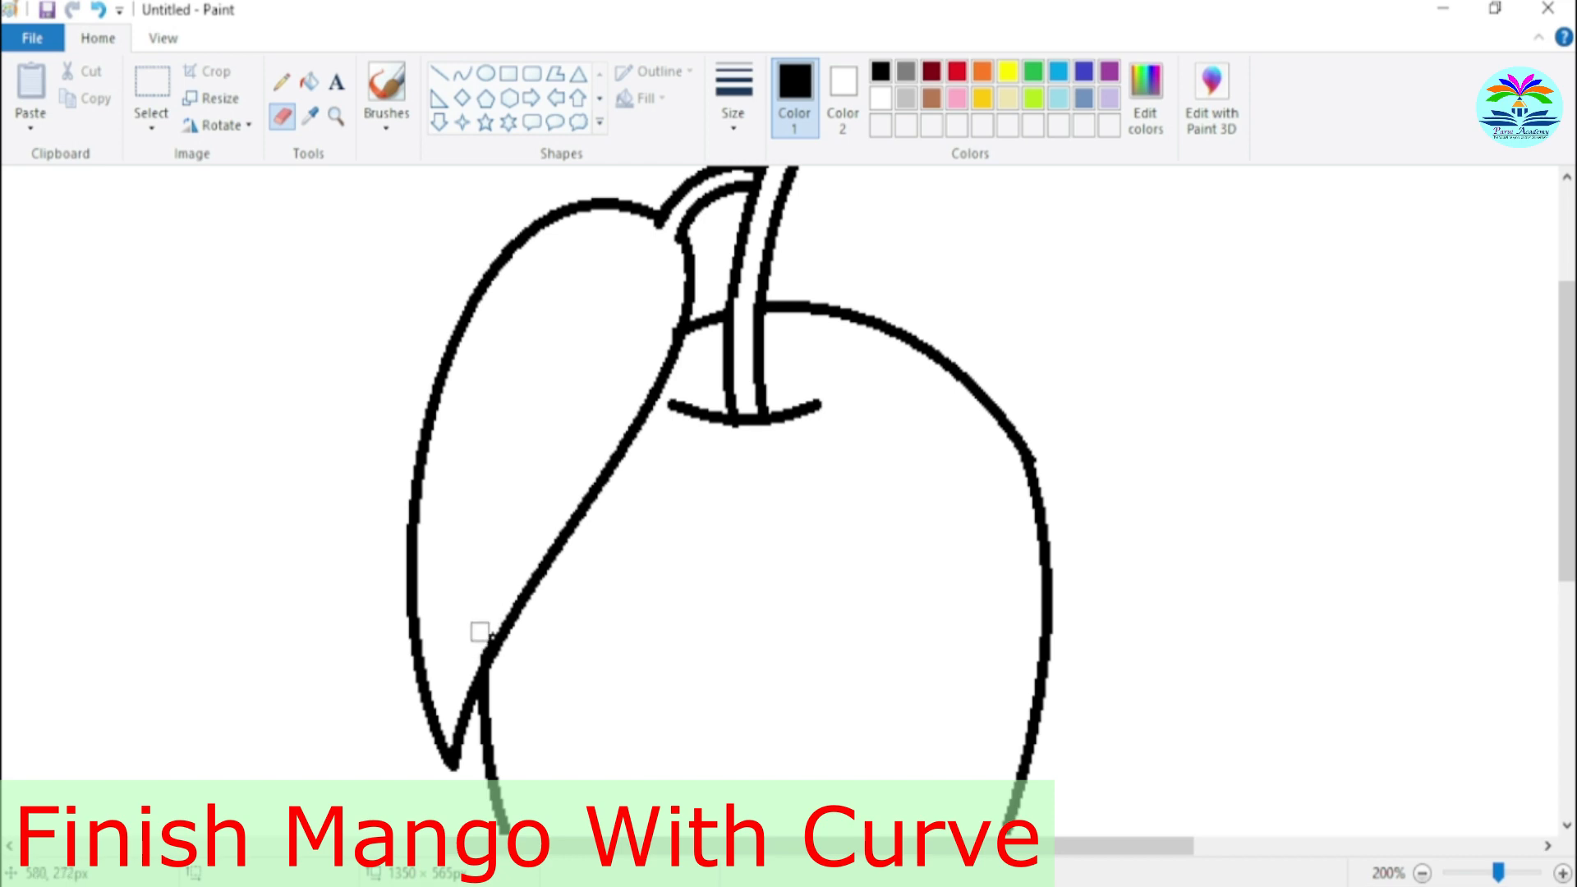
click(336, 116)
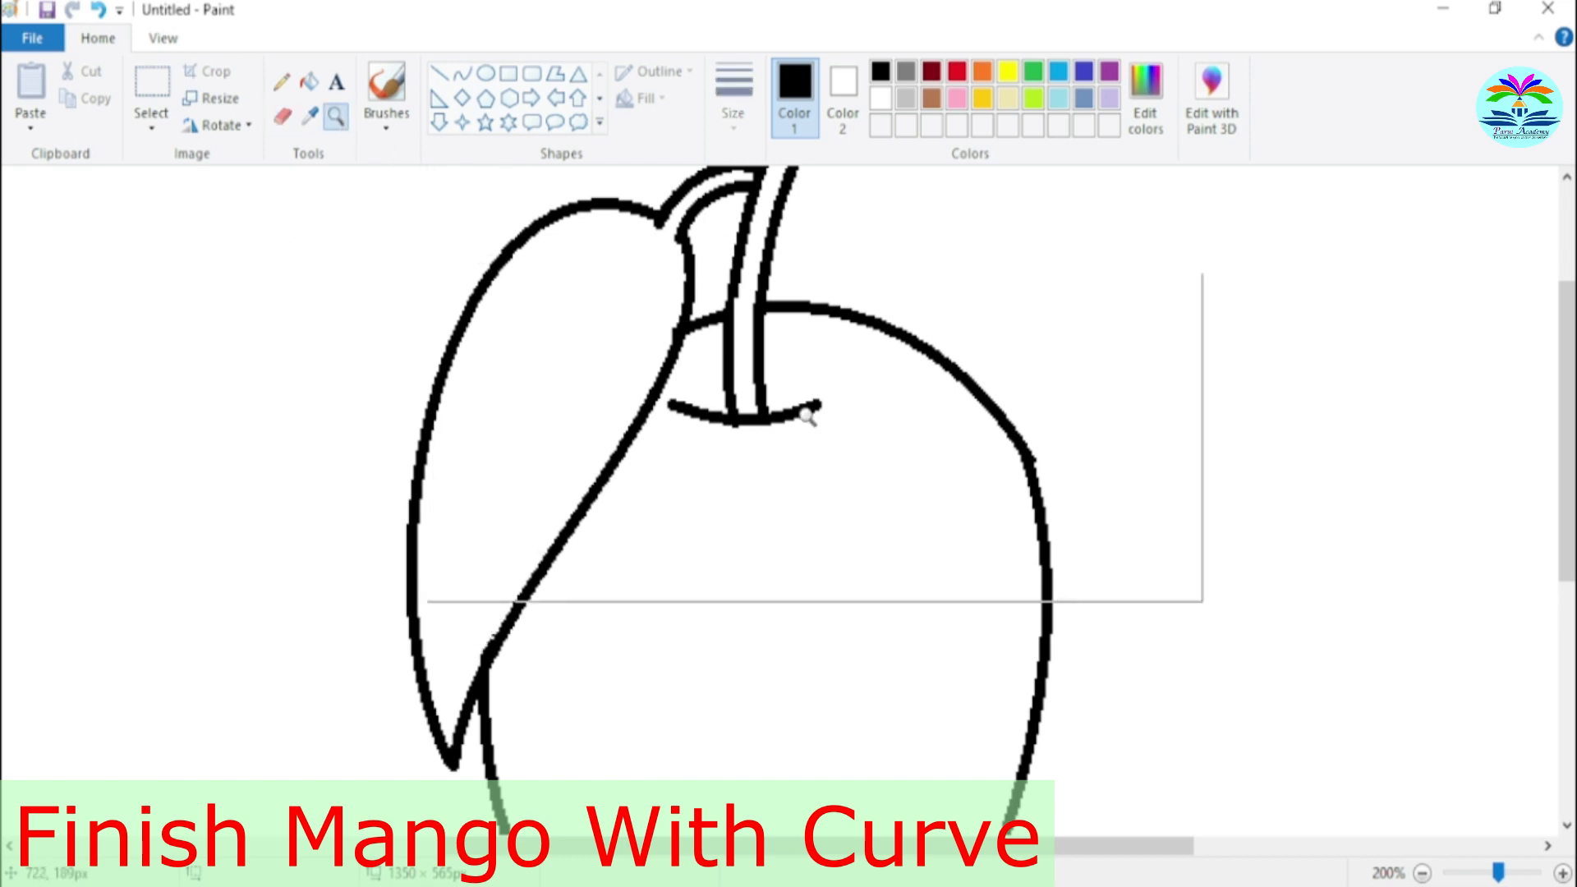
right_click(796, 402)
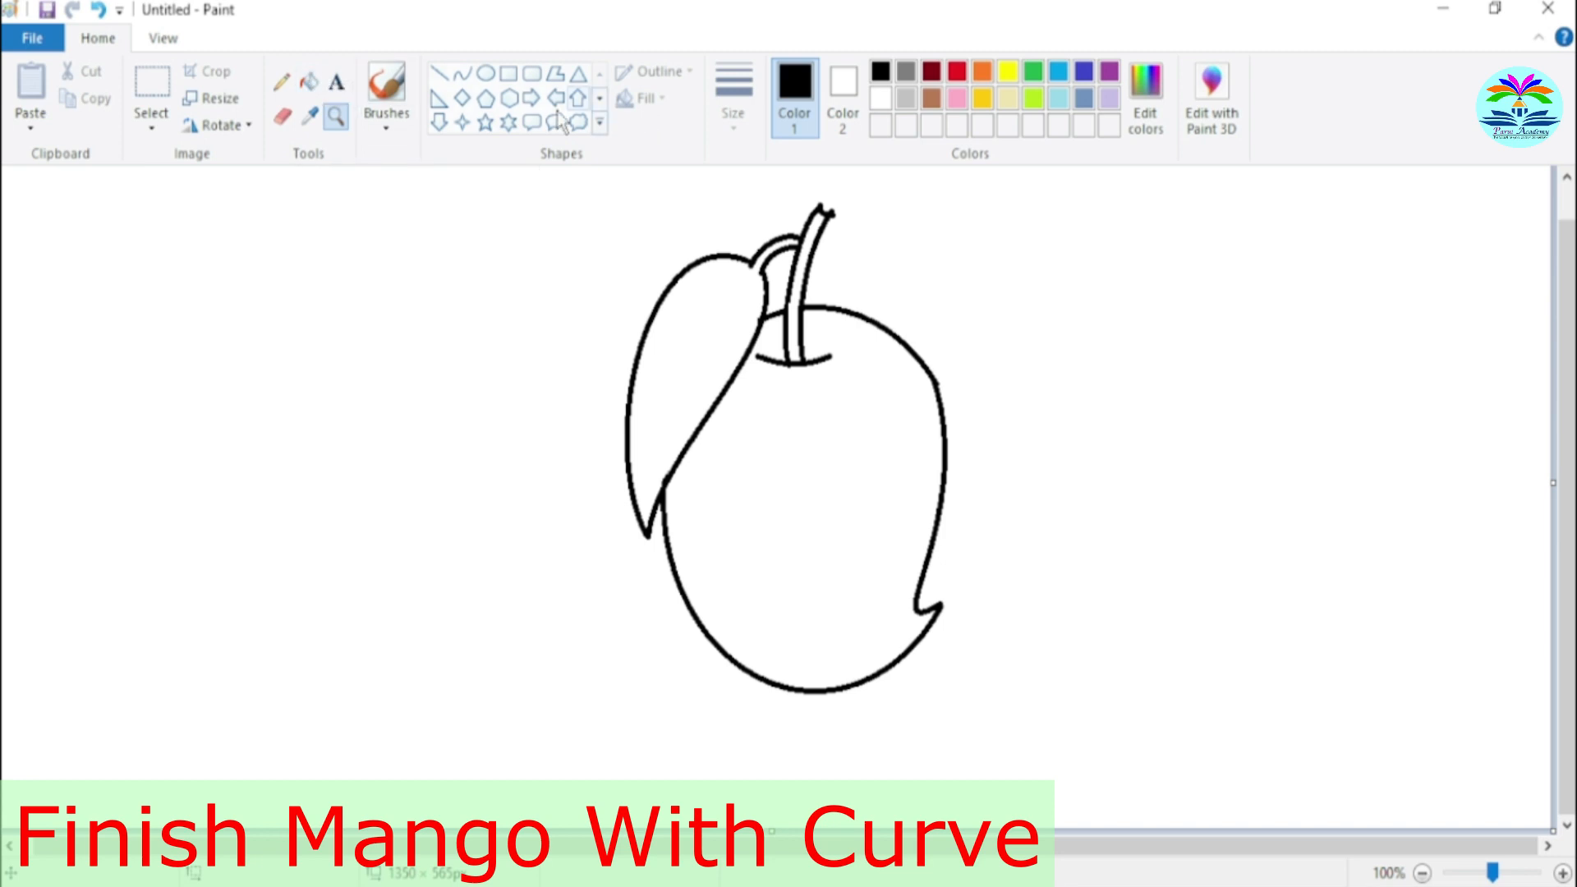
- Draw a curved central vein from the leaf's upper end down to its tip
click(462, 74)
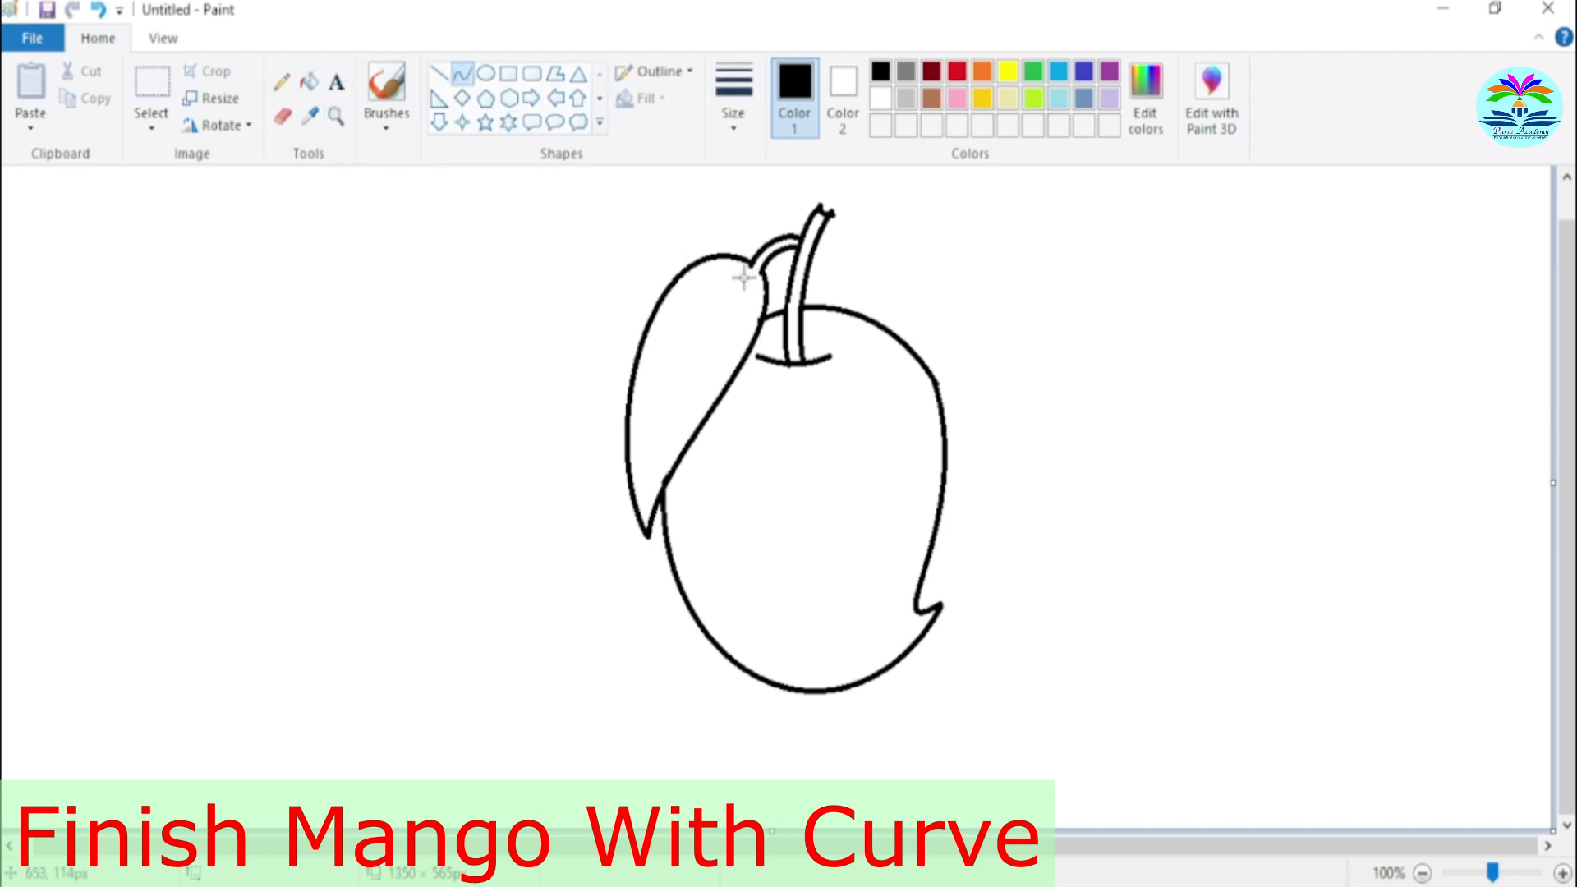
drag(737, 278, 702, 294)
drag(652, 427, 635, 422)
click(939, 302)
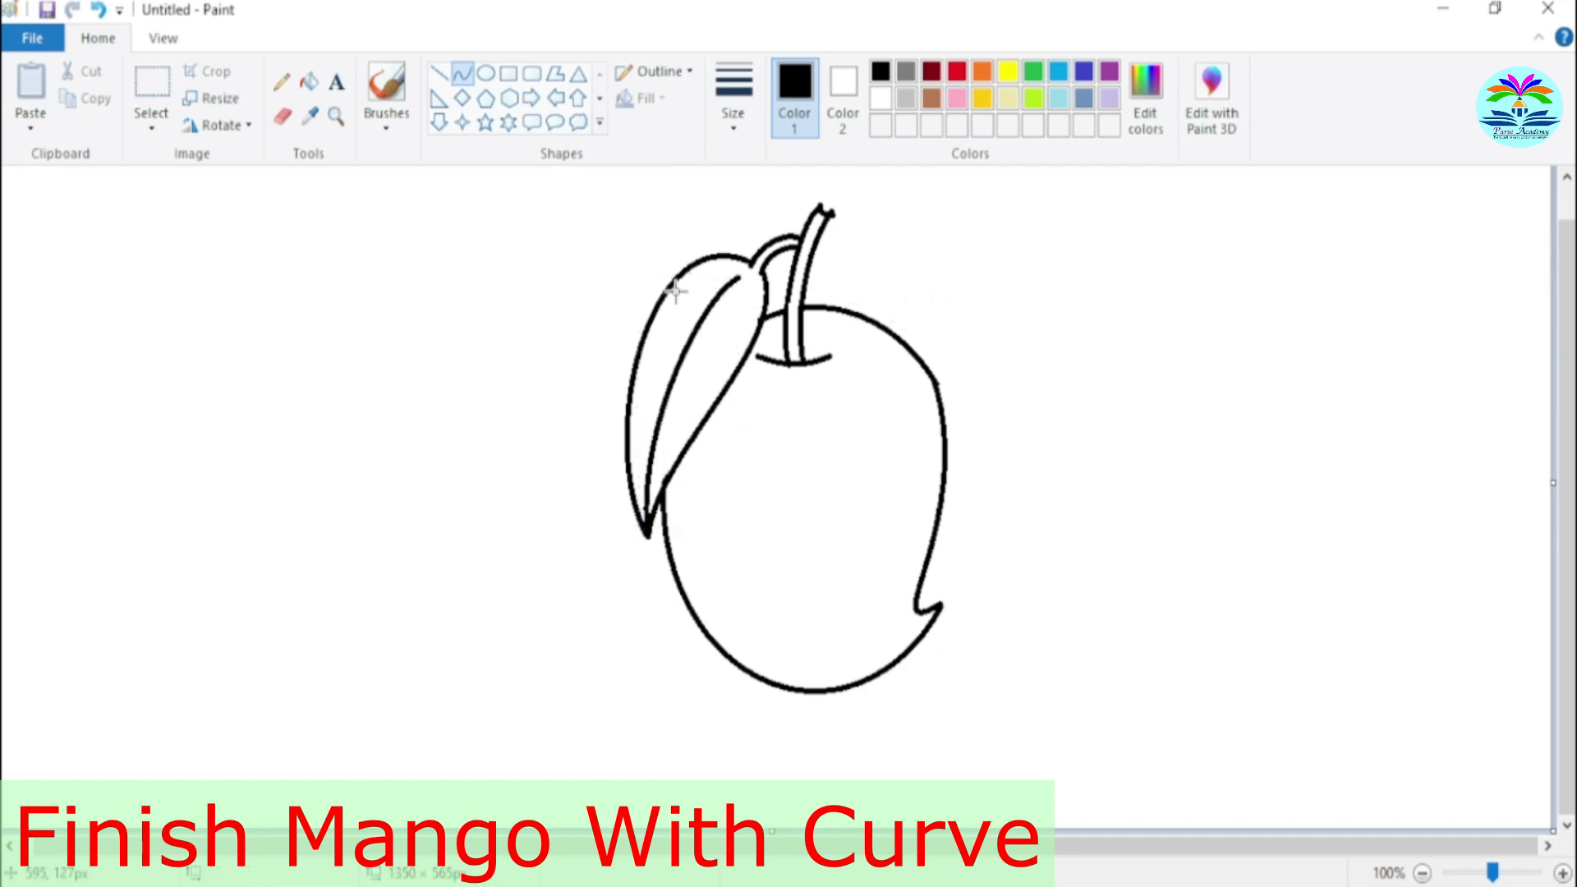
- Draw two arched veins crossing the central vein in the upper and middle parts of the leaf
mouse_move(661, 303)
mouse_down()
mouse_move(714, 299)
mouse_move(675, 292)
mouse_move(702, 290)
mouse_move(737, 366)
mouse_up()
click(619, 240)
drag(722, 306, 740, 325)
click(635, 304)
mouse_move(637, 359)
mouse_down()
mouse_move(686, 349)
mouse_move(644, 339)
mouse_move(693, 363)
mouse_move(709, 409)
mouse_up()
drag(698, 351, 708, 366)
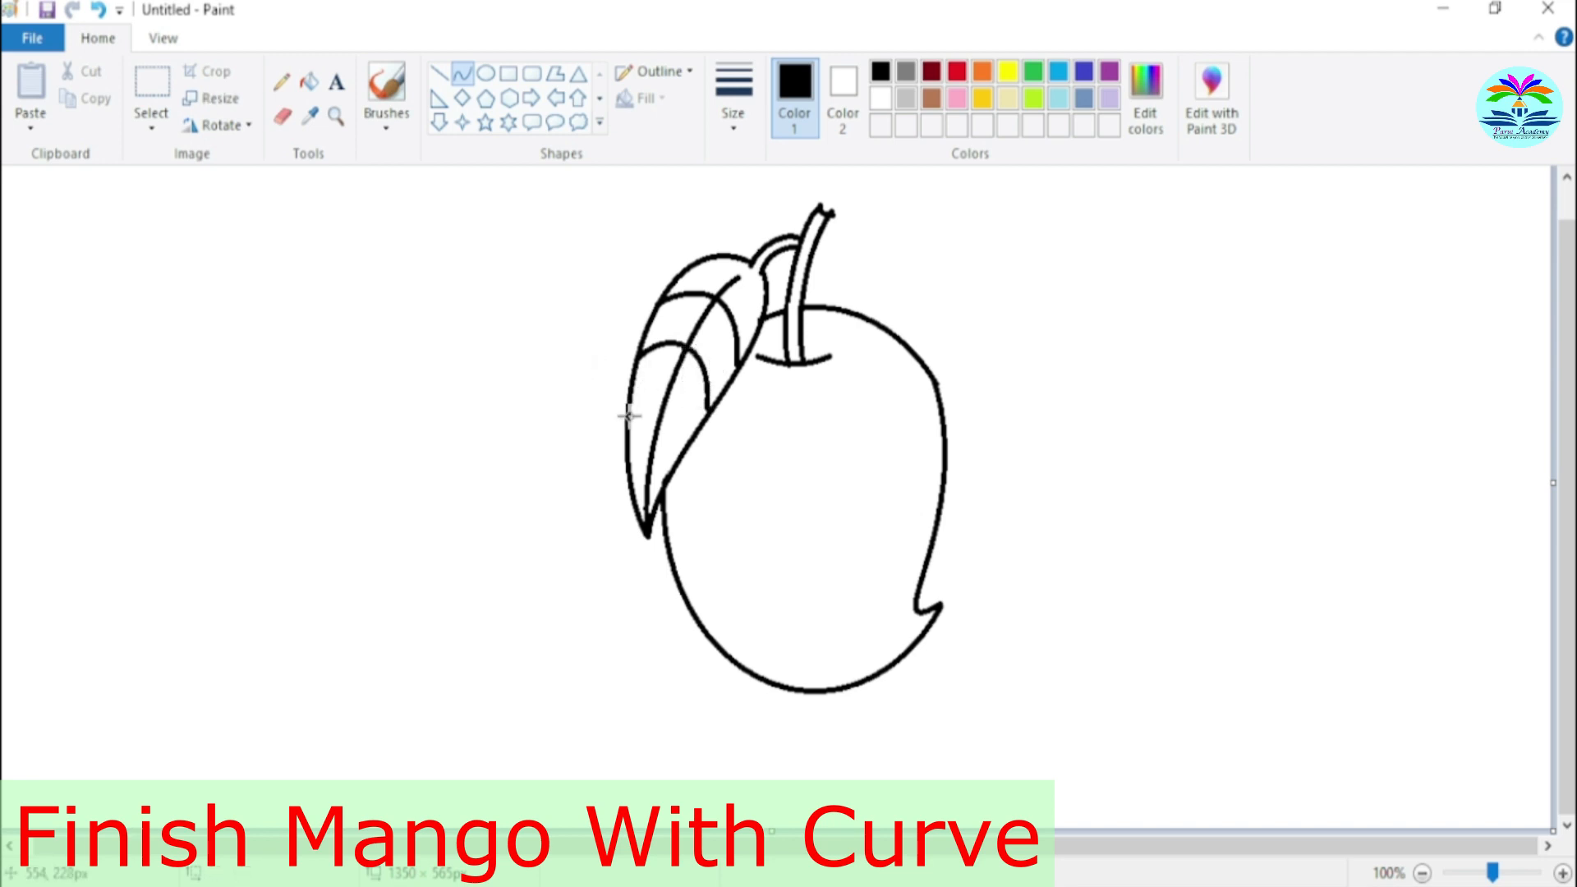
- Draw a third arched vein across the lower part of the leaf, near its tip
drag(631, 428, 658, 412)
click(578, 372)
drag(578, 382, 579, 386)
key(Delete)
drag(661, 412, 676, 443)
click(678, 427)
click(981, 292)
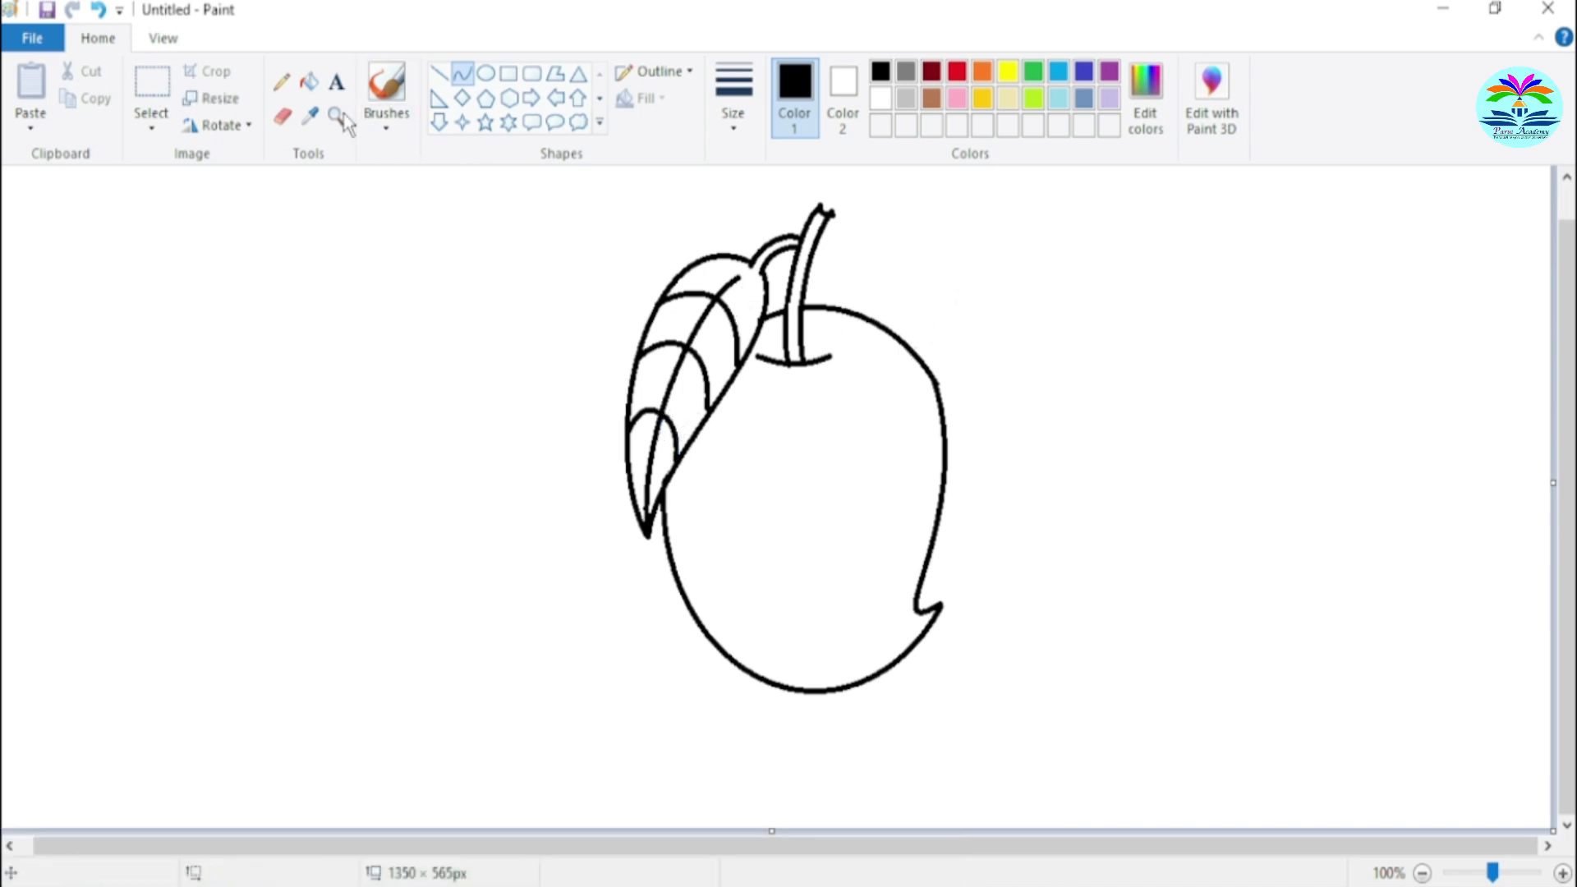
- Fill the stem, the leaf stalk and every section of the leaf with green
click(309, 81)
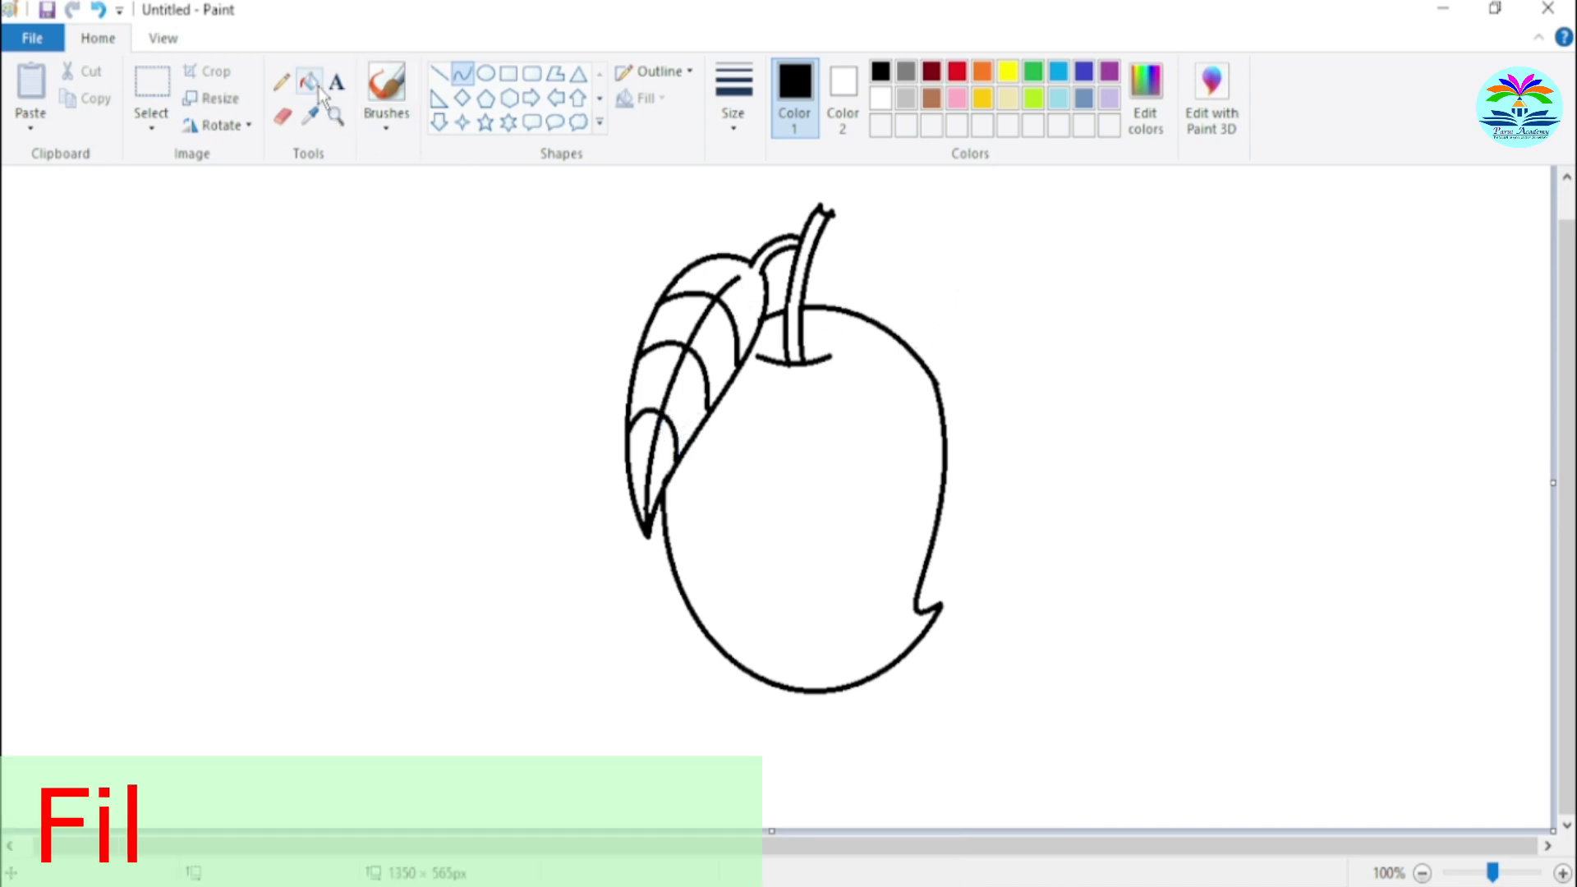
click(1031, 75)
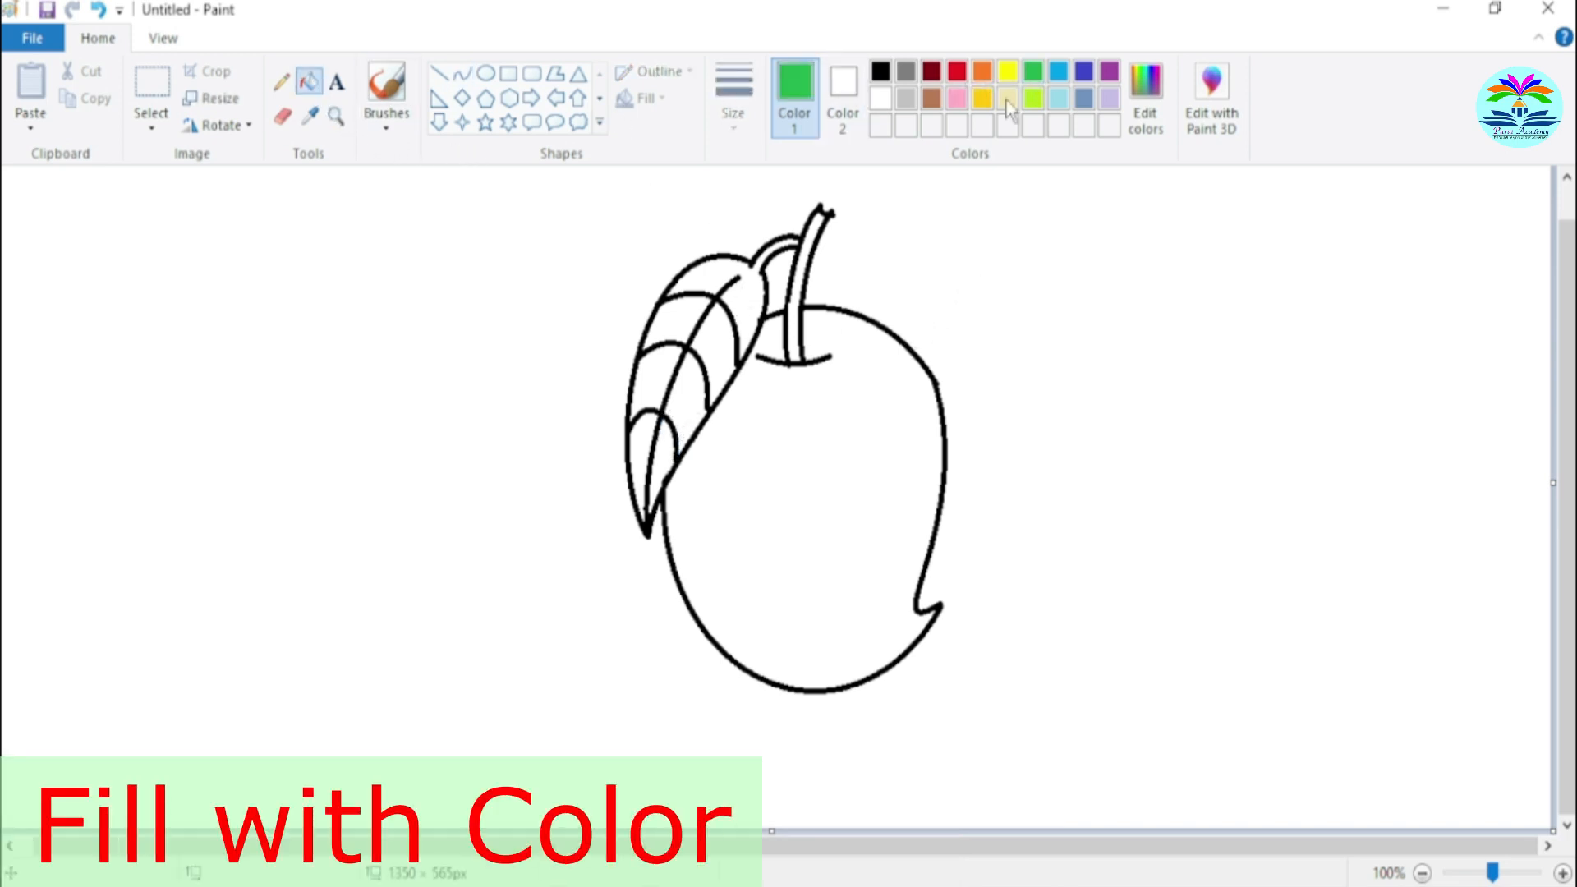
click(821, 229)
click(731, 267)
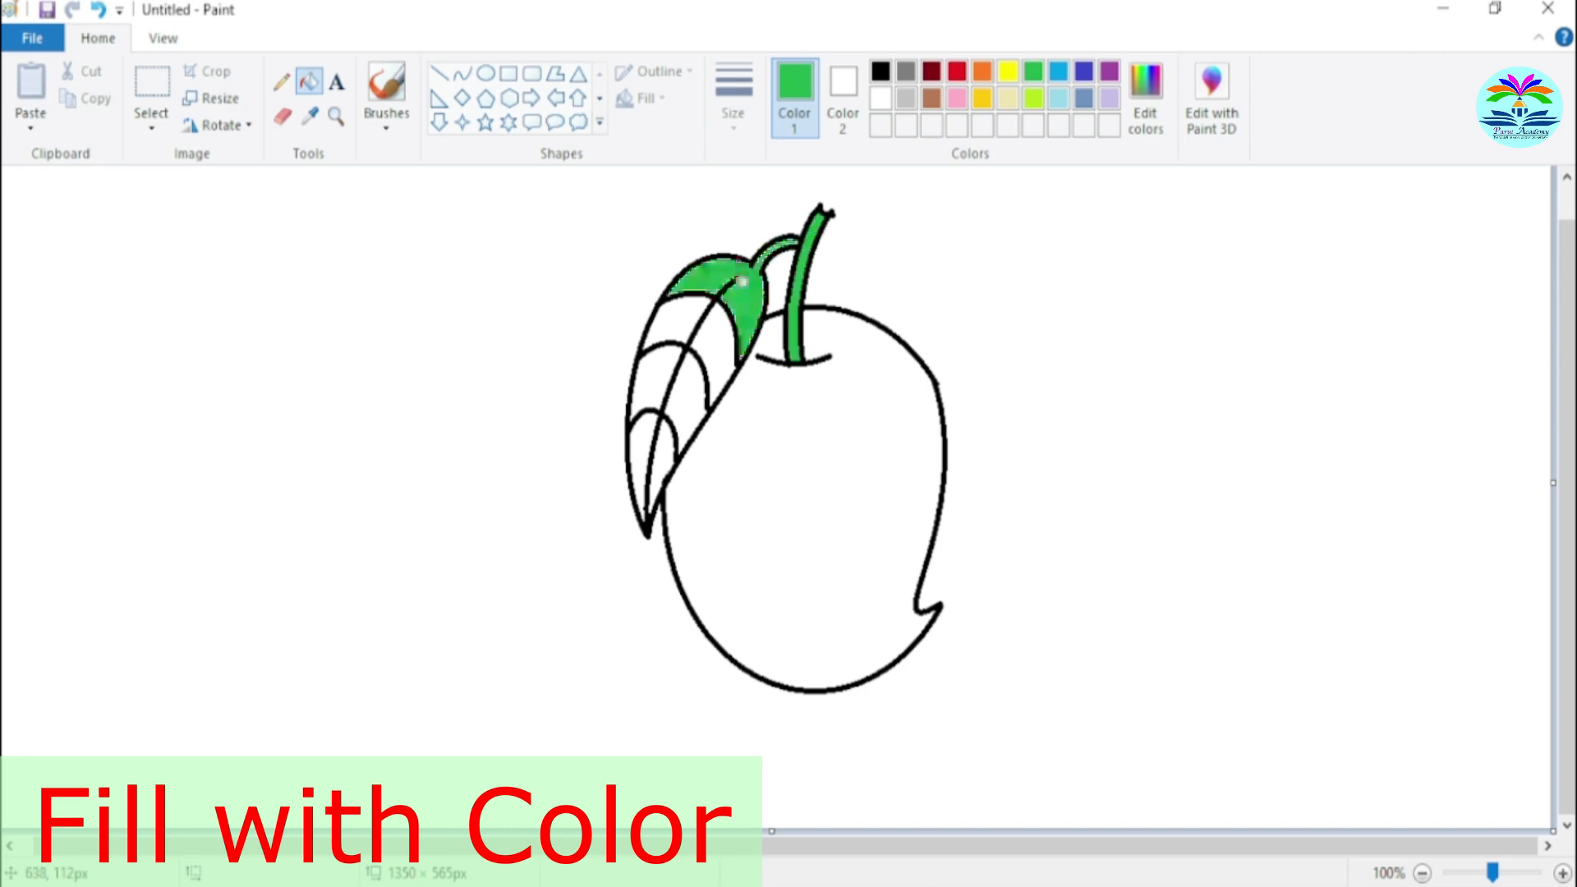
click(724, 330)
click(690, 320)
click(670, 379)
click(681, 409)
click(667, 458)
click(639, 460)
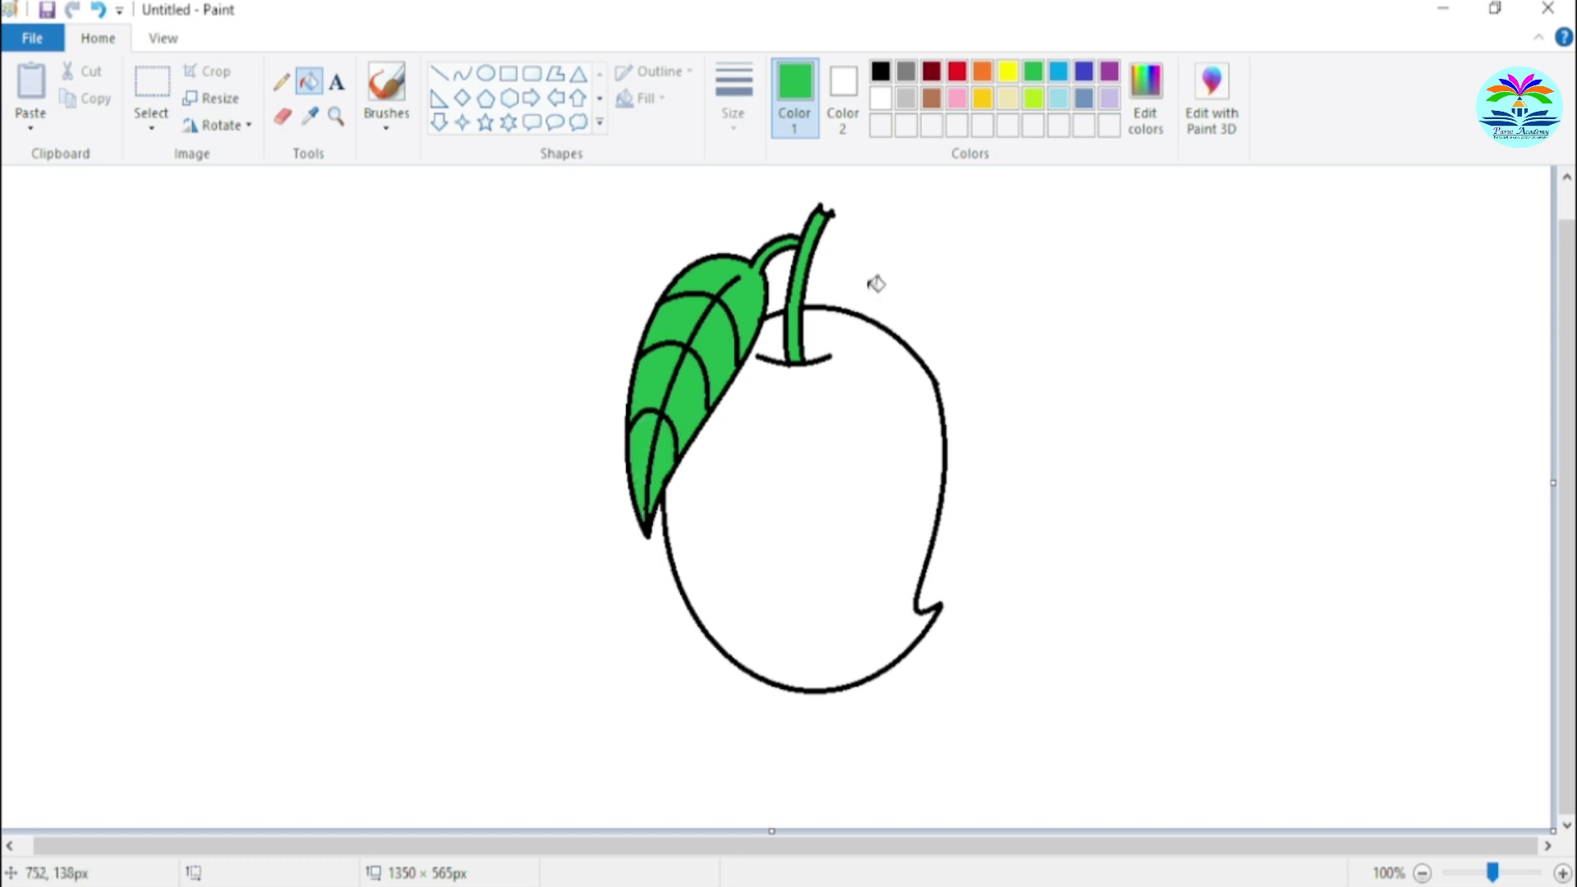
- Fill the body of the mango with gold
click(982, 97)
click(891, 460)
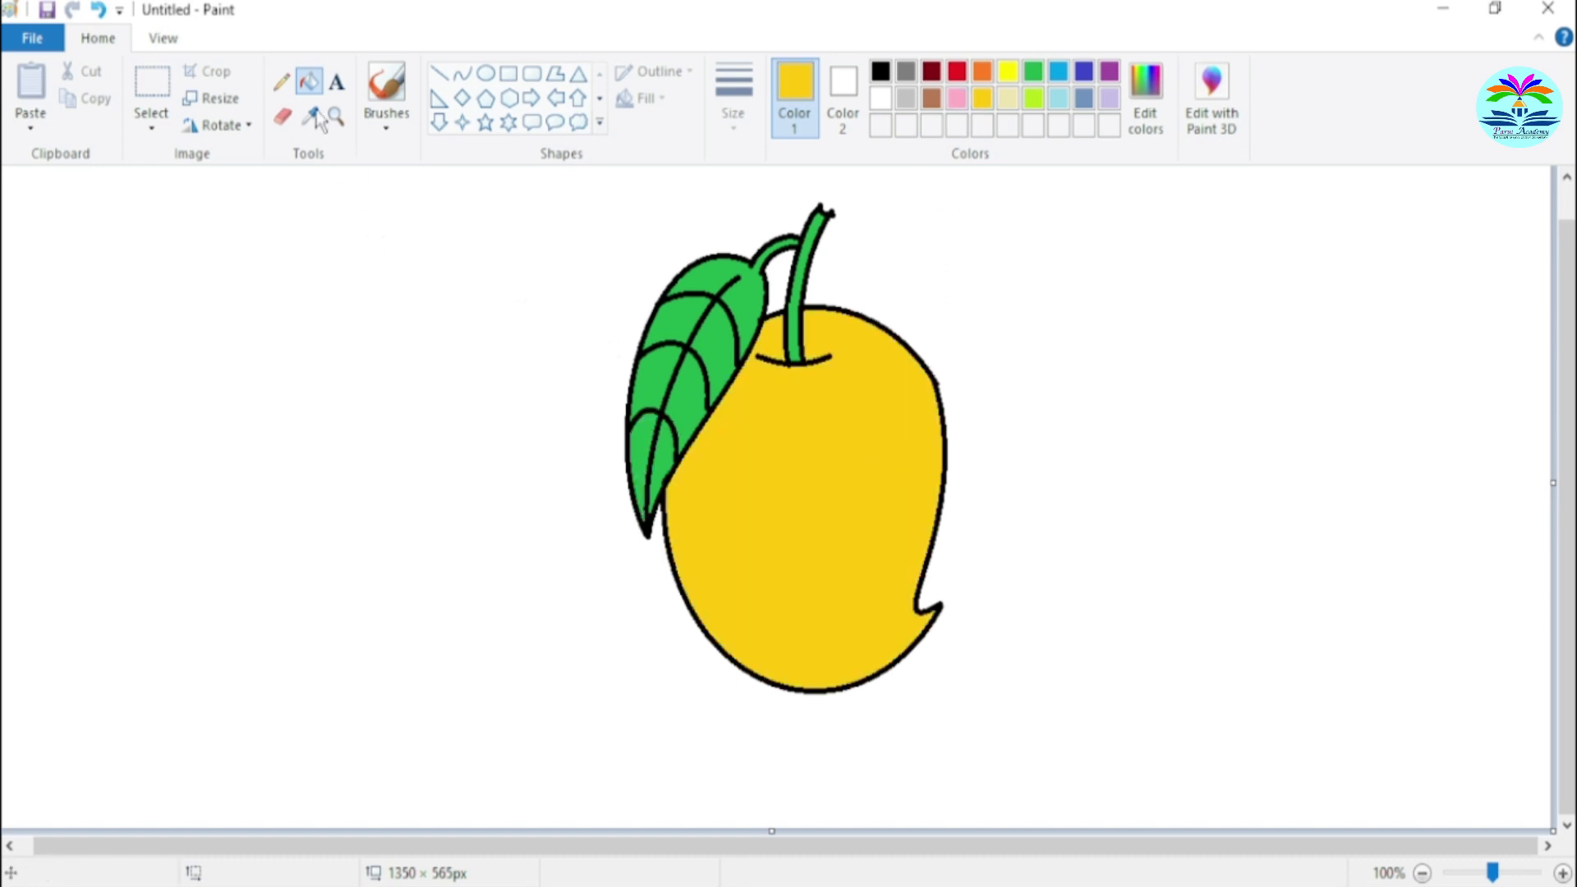
- Shade the mango's right side, centre and the area beside the leaf with the Airbrush in red, leaving the lower left gold
click(393, 128)
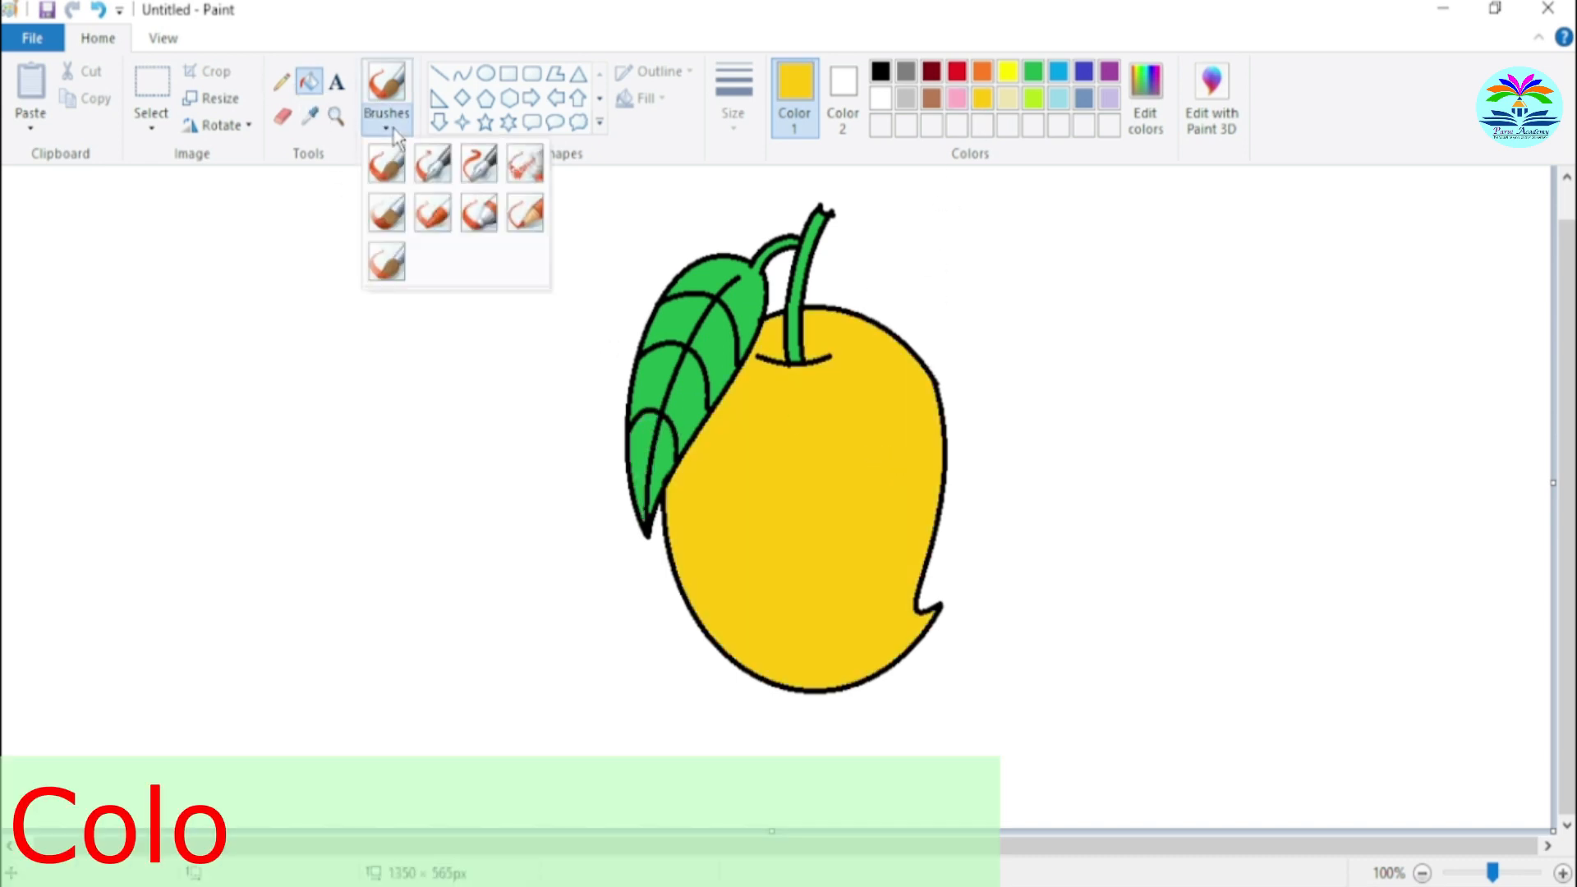
click(520, 172)
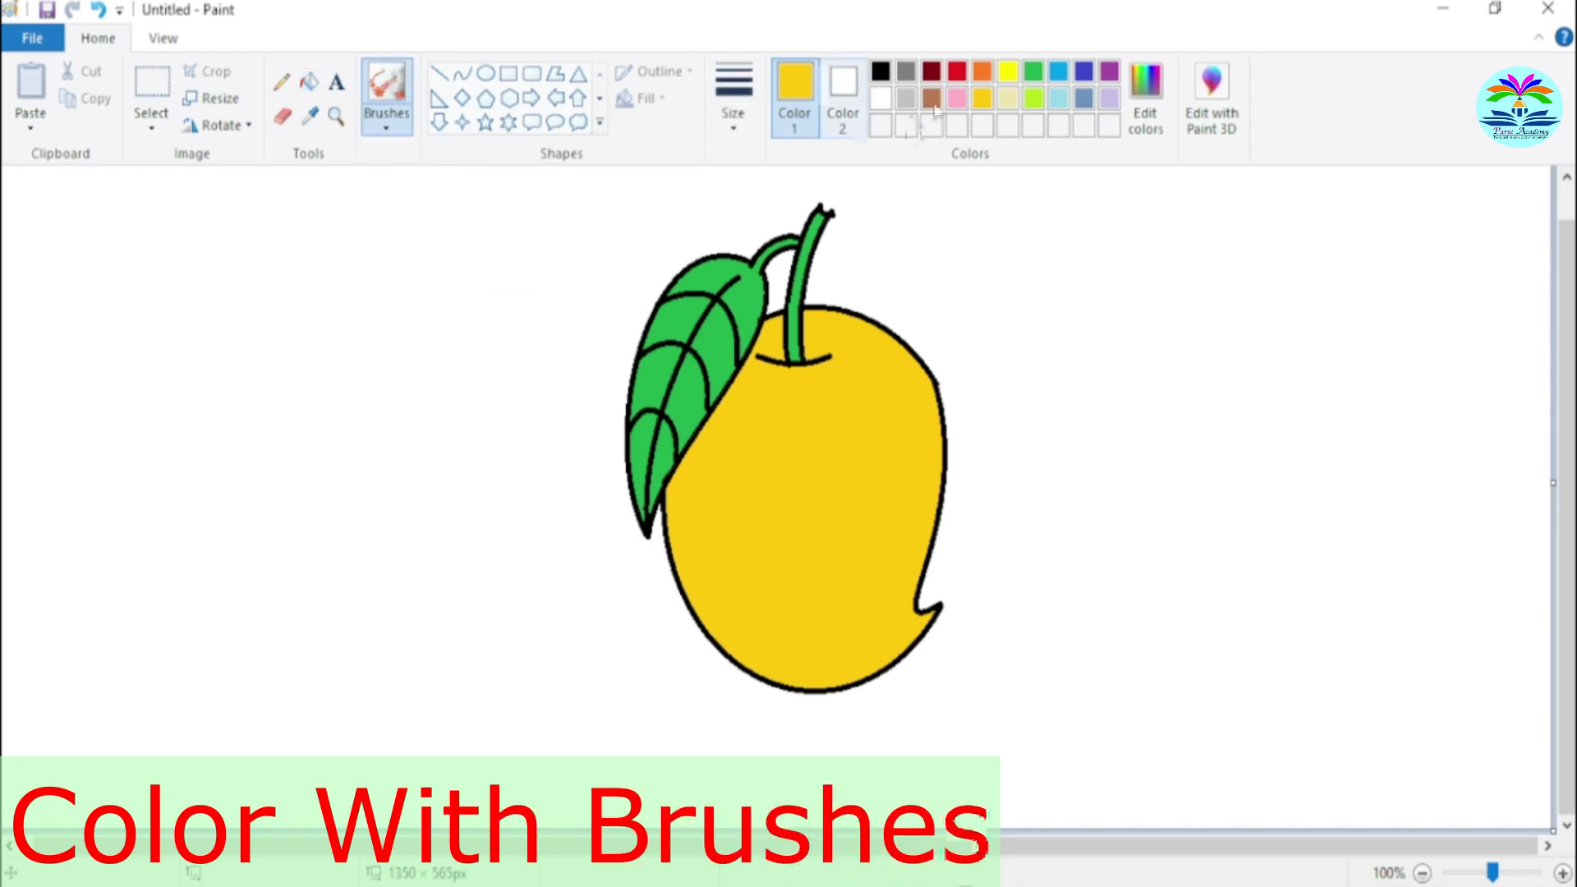
click(956, 71)
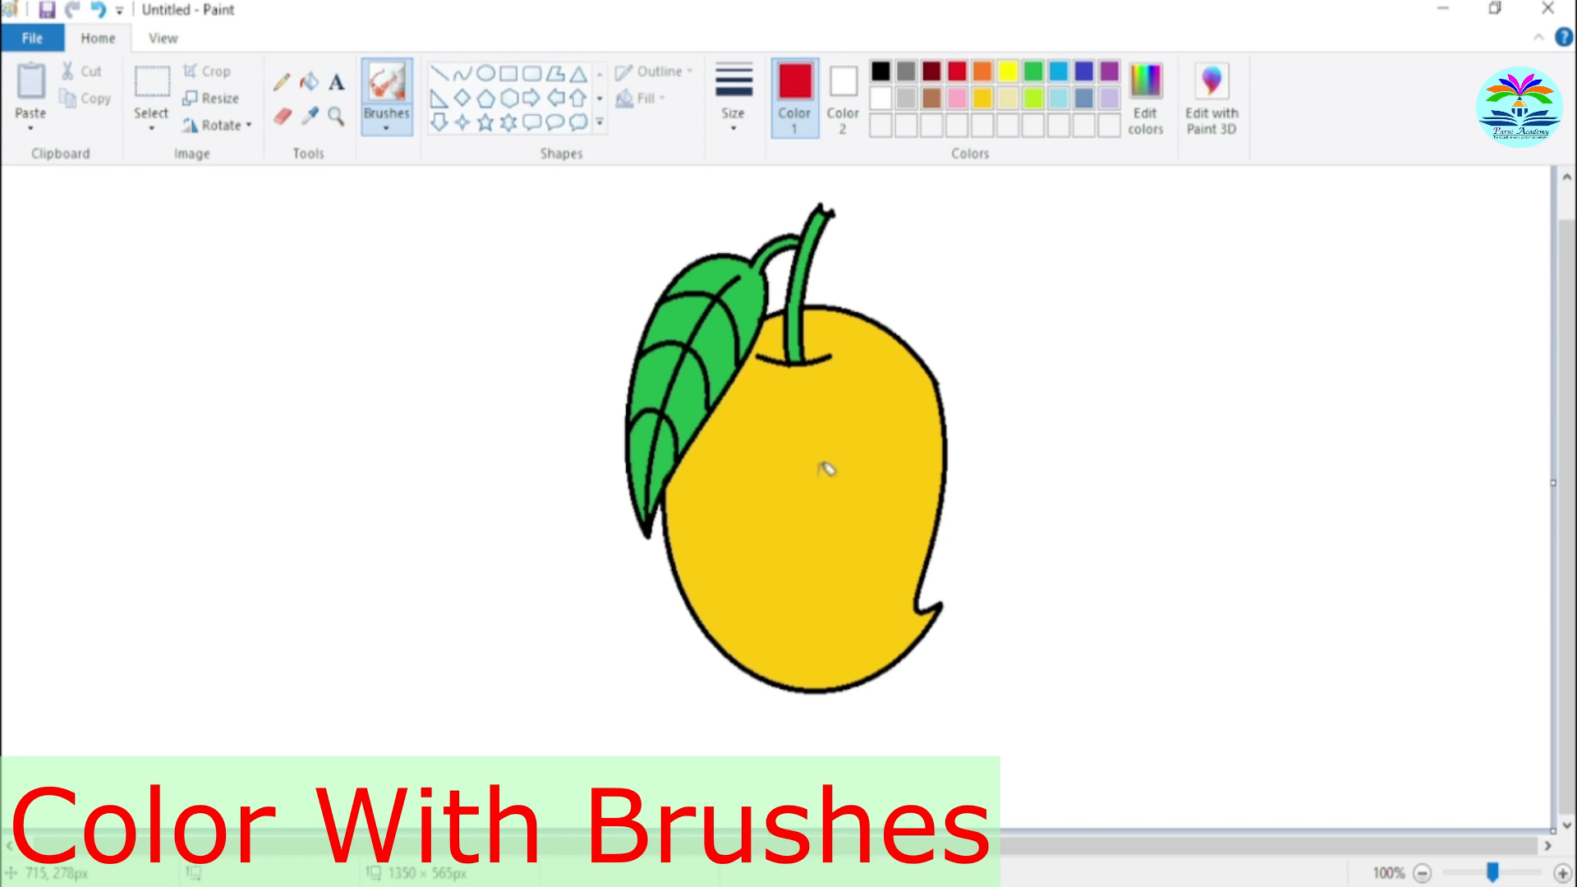
mouse_move(819, 315)
mouse_down()
mouse_move(897, 350)
mouse_move(924, 394)
mouse_move(925, 509)
mouse_move(887, 628)
mouse_move(845, 657)
mouse_move(791, 653)
mouse_up()
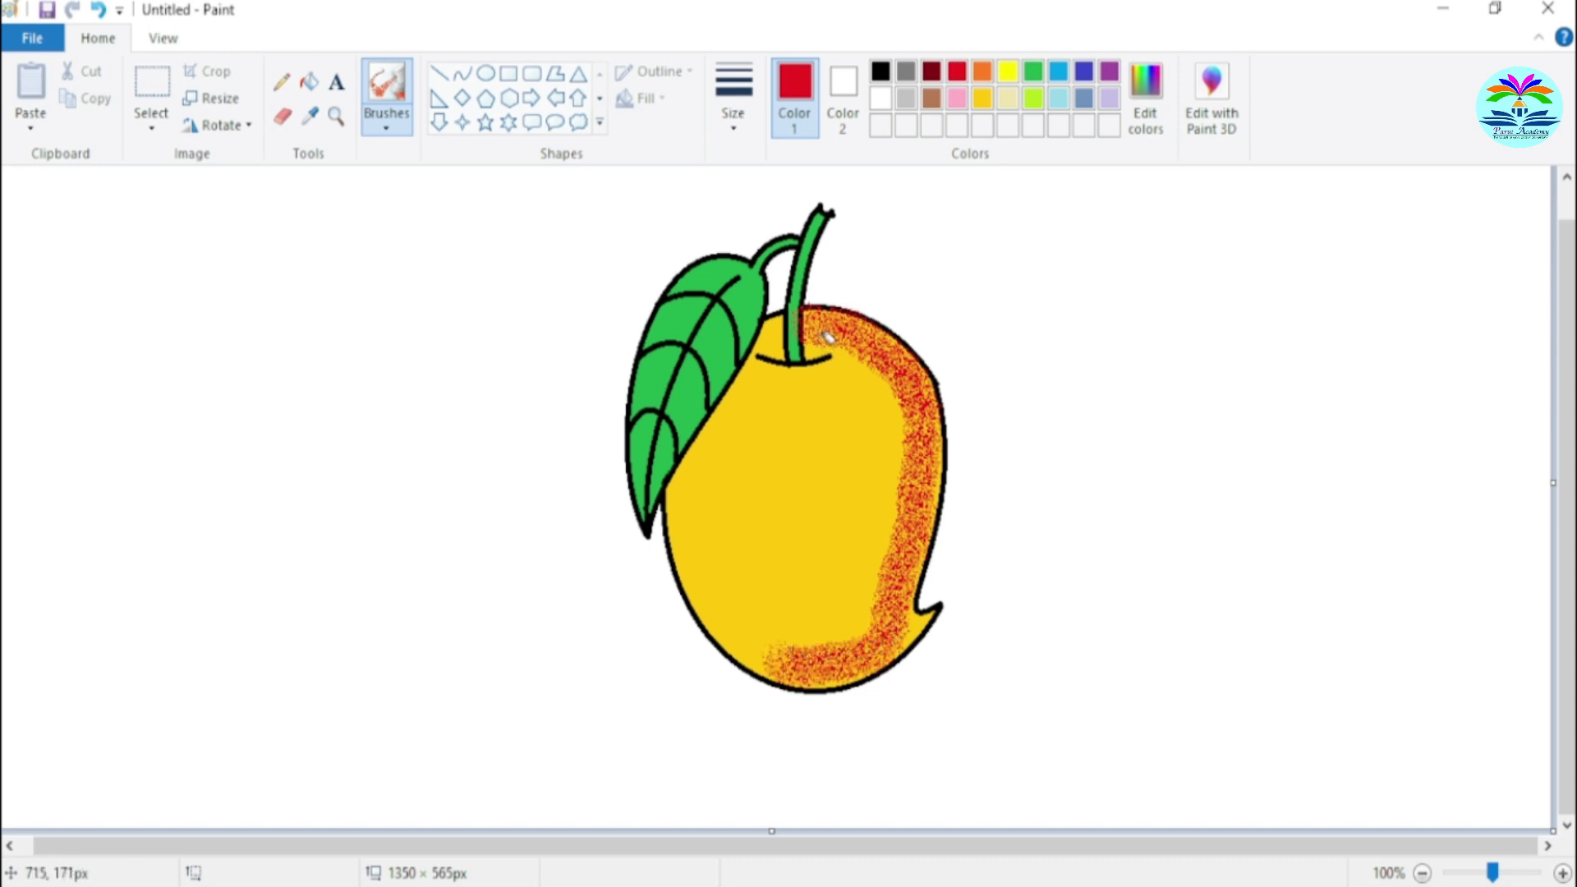
mouse_move(819, 337)
mouse_down()
mouse_move(883, 381)
mouse_move(895, 449)
mouse_move(870, 581)
mouse_move(807, 639)
mouse_move(864, 618)
mouse_move(883, 587)
mouse_up()
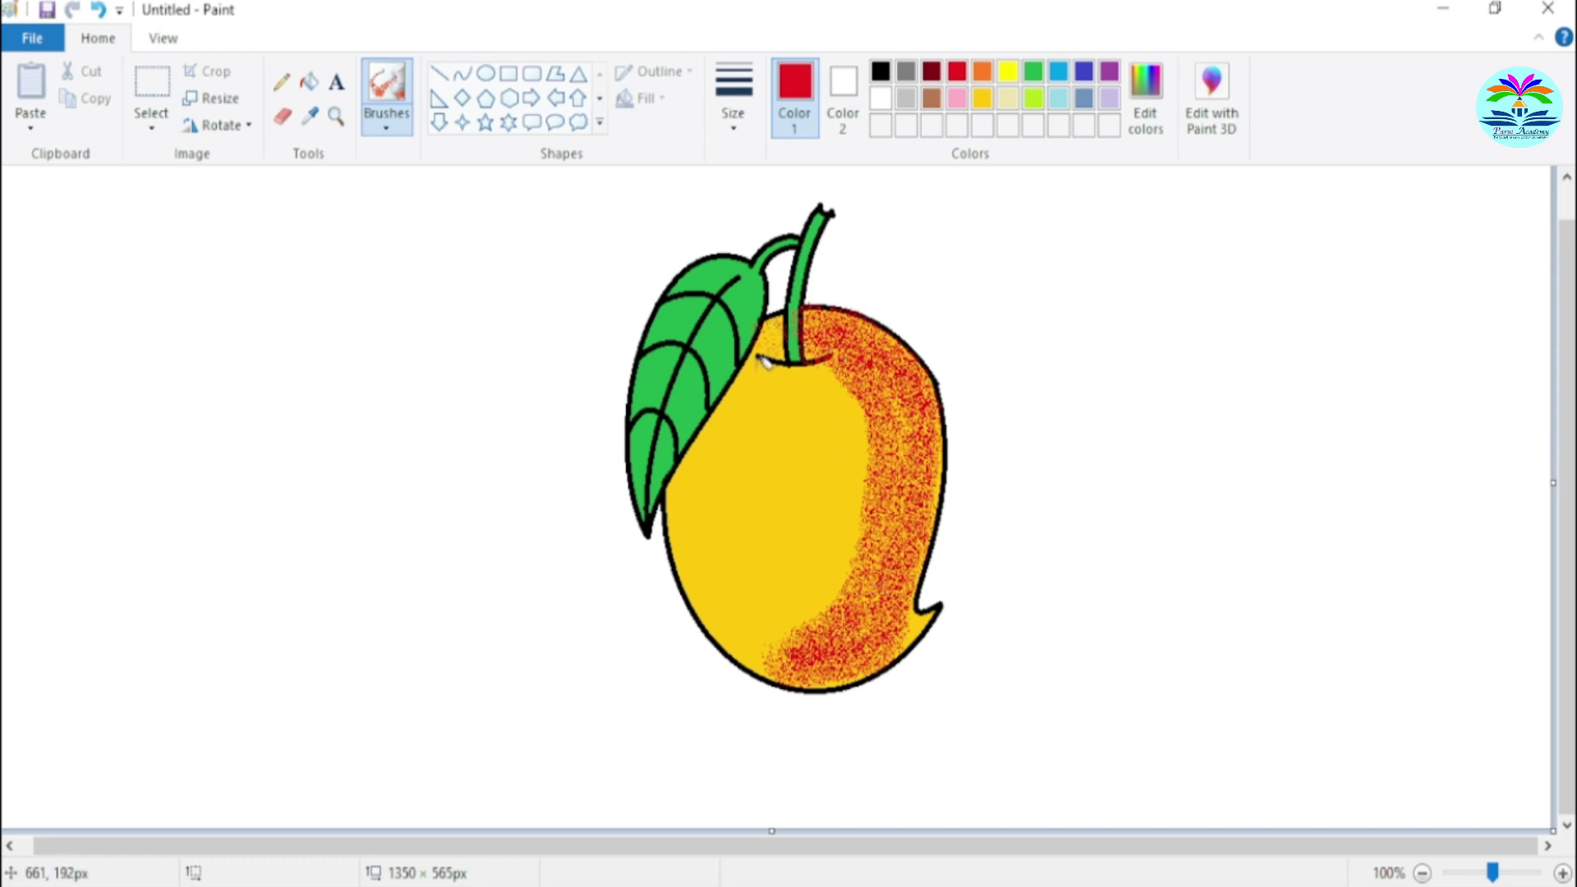
drag(762, 359, 680, 514)
mouse_move(827, 370)
mouse_down()
mouse_move(856, 411)
mouse_move(859, 546)
mouse_move(828, 608)
mouse_up()
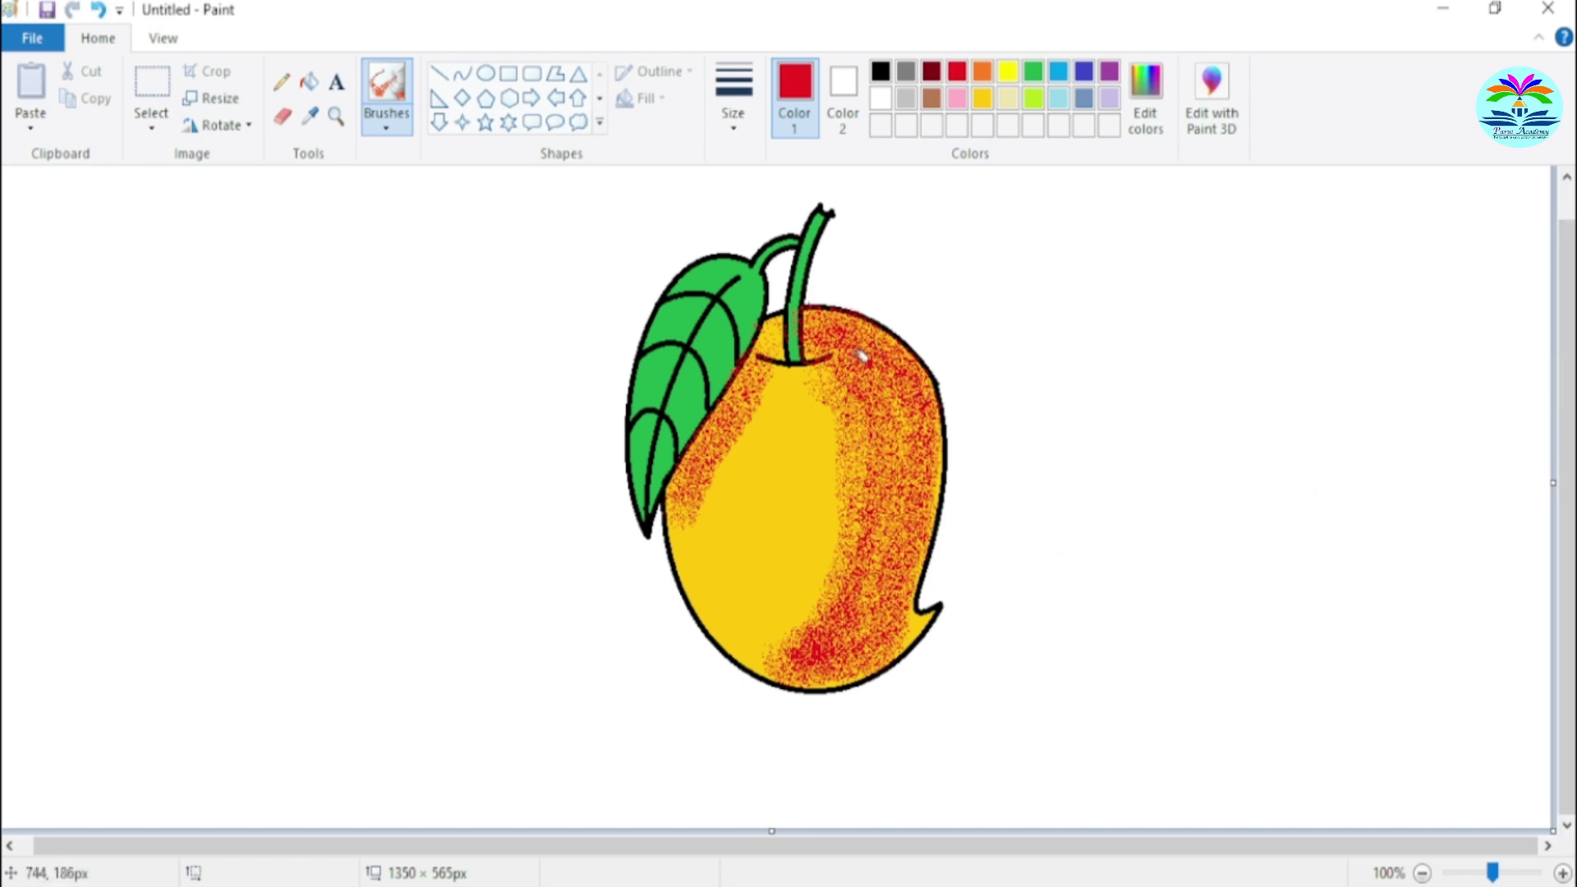
mouse_move(825, 376)
mouse_down()
mouse_move(817, 587)
mouse_move(801, 402)
mouse_move(776, 390)
mouse_move(729, 487)
mouse_up()
mouse_move(783, 389)
mouse_down()
mouse_move(784, 543)
mouse_move(802, 377)
mouse_move(809, 476)
mouse_move(840, 456)
mouse_up()
drag(809, 523, 791, 653)
drag(870, 353, 878, 526)
mouse_move(929, 407)
mouse_down()
mouse_move(897, 609)
mouse_move(895, 623)
mouse_up()
mouse_move(863, 391)
mouse_down()
mouse_move(843, 600)
mouse_move(840, 390)
mouse_move(823, 624)
mouse_move(918, 506)
mouse_move(929, 408)
mouse_move(917, 393)
mouse_move(899, 571)
mouse_move(878, 410)
mouse_move(841, 330)
mouse_move(865, 360)
mouse_move(830, 642)
mouse_up()
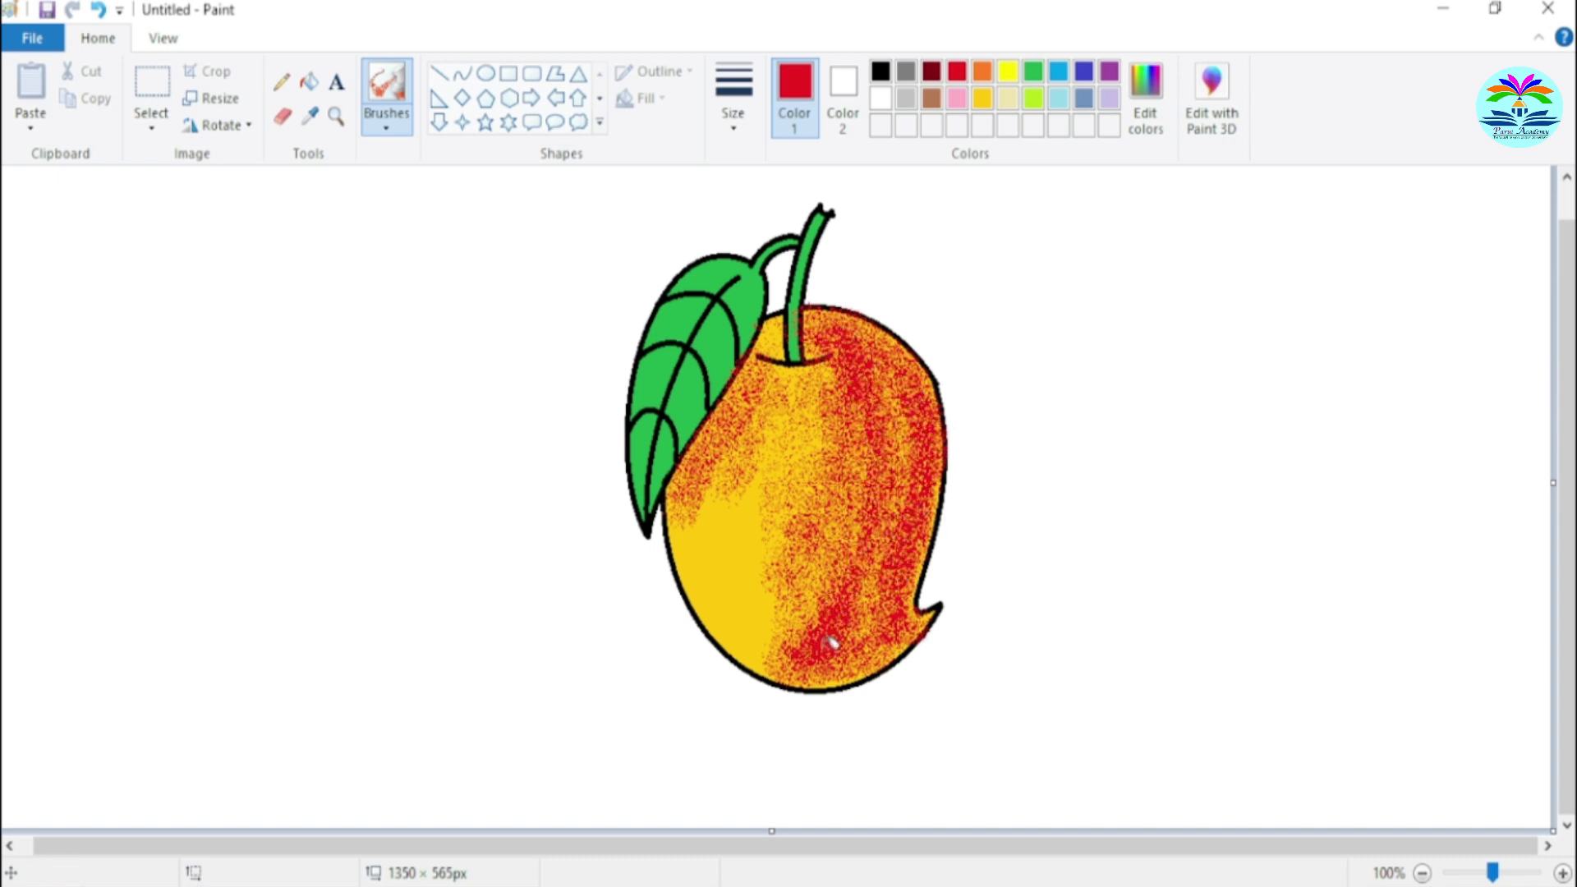
mouse_move(887, 372)
mouse_down()
mouse_move(909, 422)
mouse_move(854, 657)
mouse_up()
drag(762, 373, 681, 493)
drag(780, 368, 845, 374)
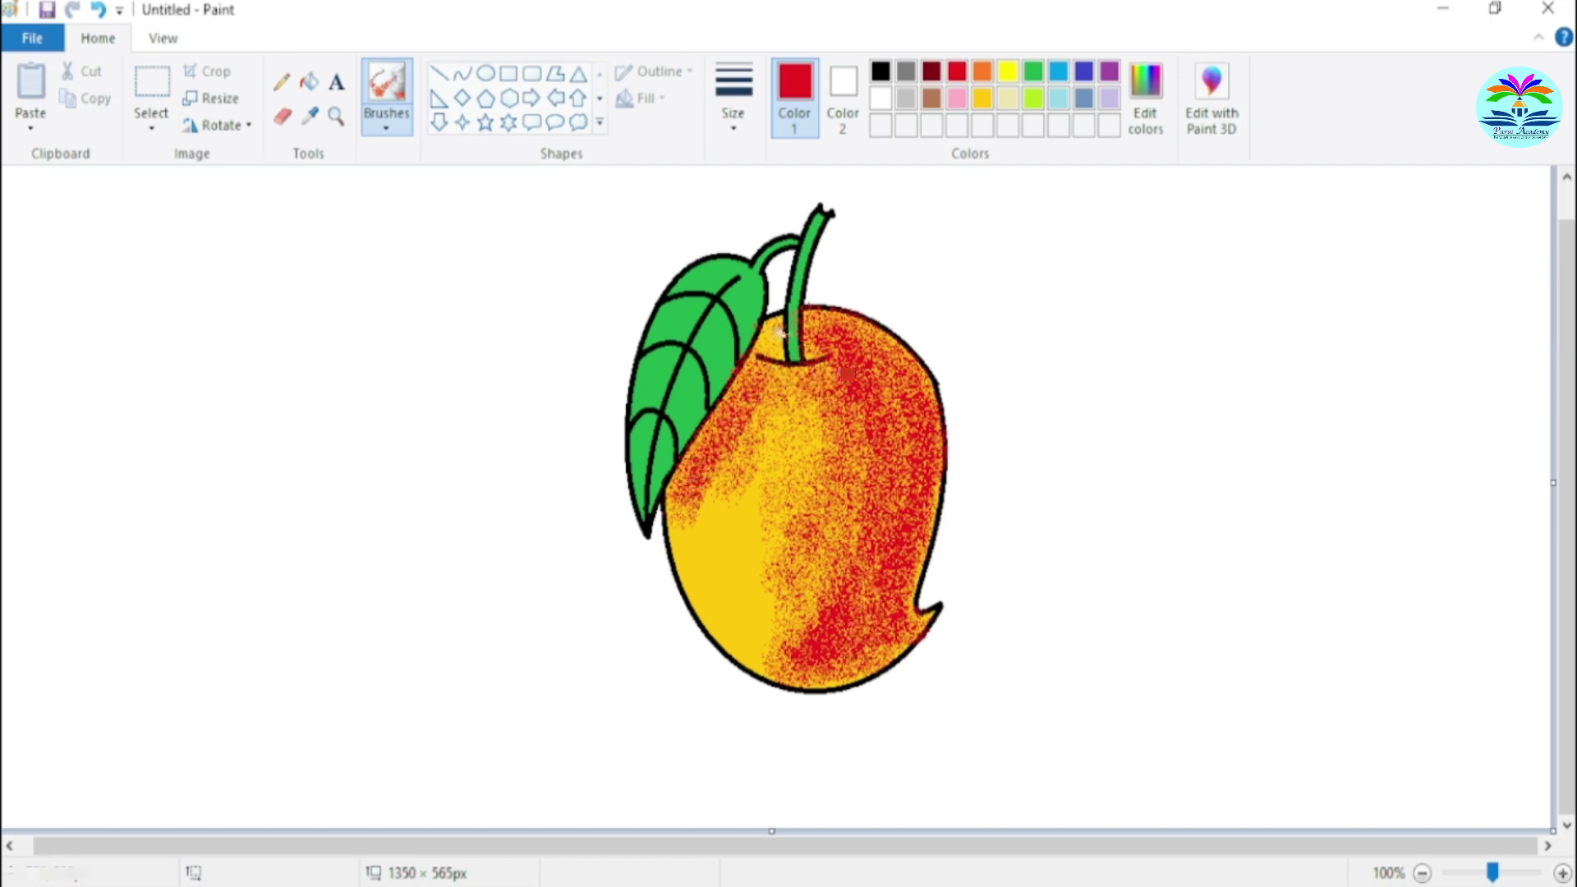
drag(777, 331, 776, 331)
mouse_move(809, 386)
mouse_down()
mouse_move(829, 530)
mouse_move(813, 550)
mouse_up()
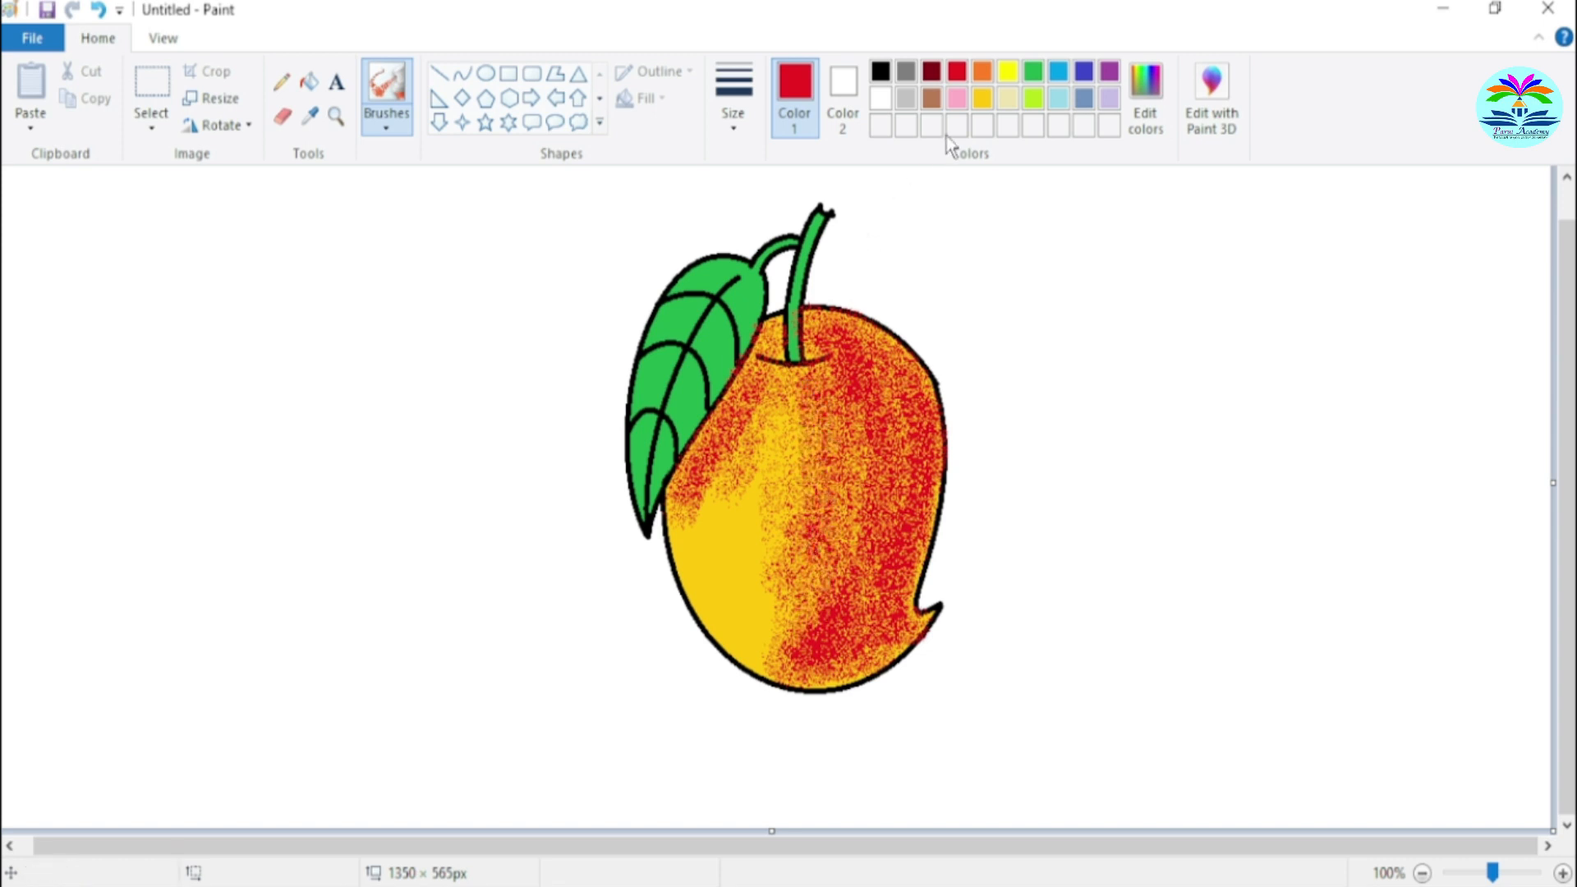
- Airbrush gold over the red shading in the middle and right of the mango to soften it
click(979, 100)
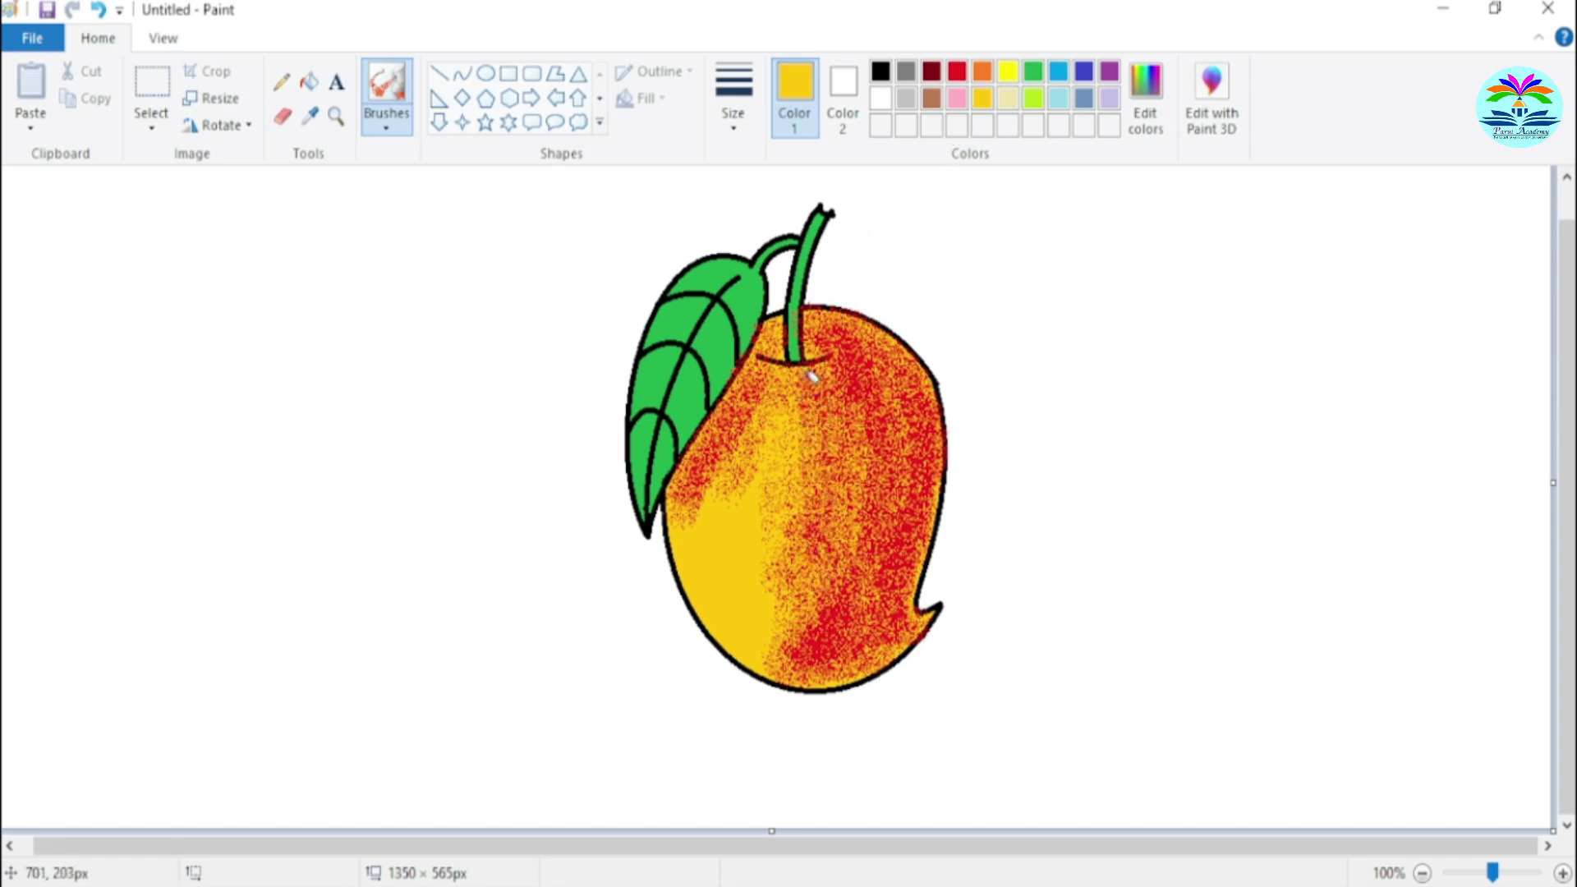
mouse_move(868, 383)
mouse_down()
mouse_move(882, 485)
mouse_move(823, 636)
mouse_up()
mouse_move(855, 345)
mouse_down()
mouse_move(922, 458)
mouse_move(855, 627)
mouse_move(873, 523)
mouse_up()
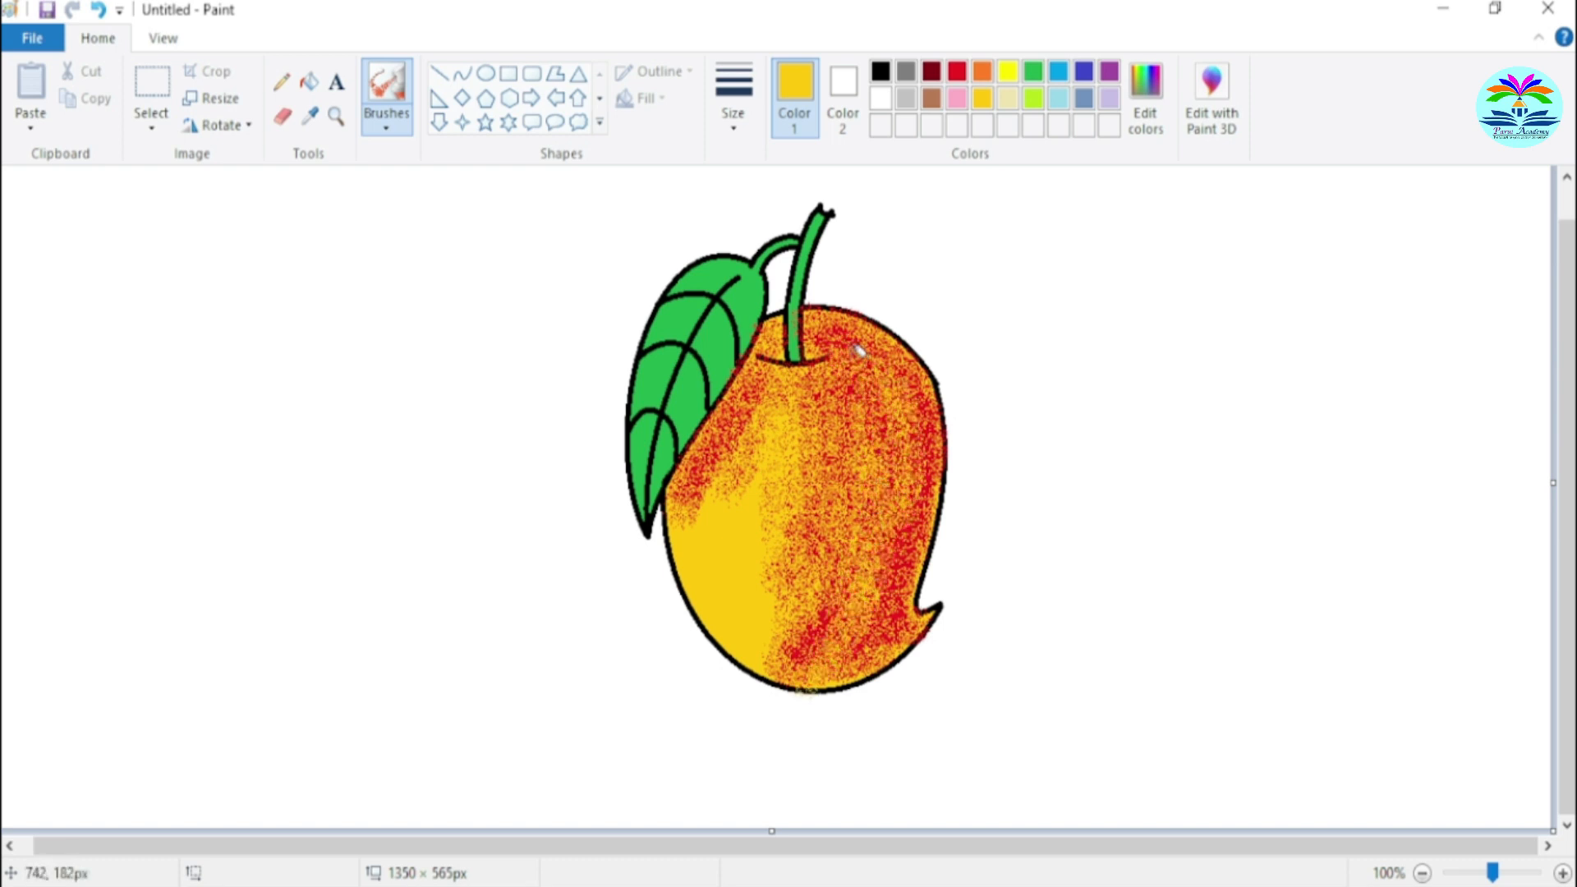